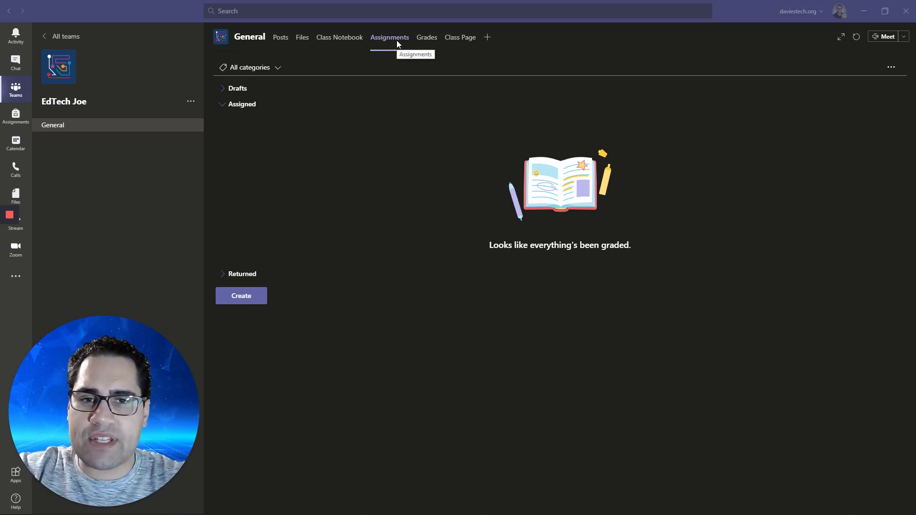
Create a new assignment in the EdTech Joe team and title it "Draw and Dictate".
click(253, 297)
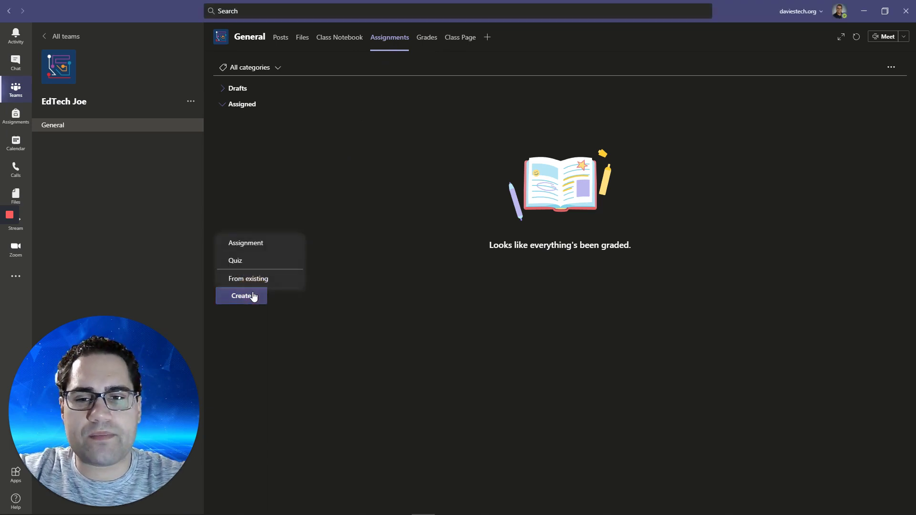
click(262, 248)
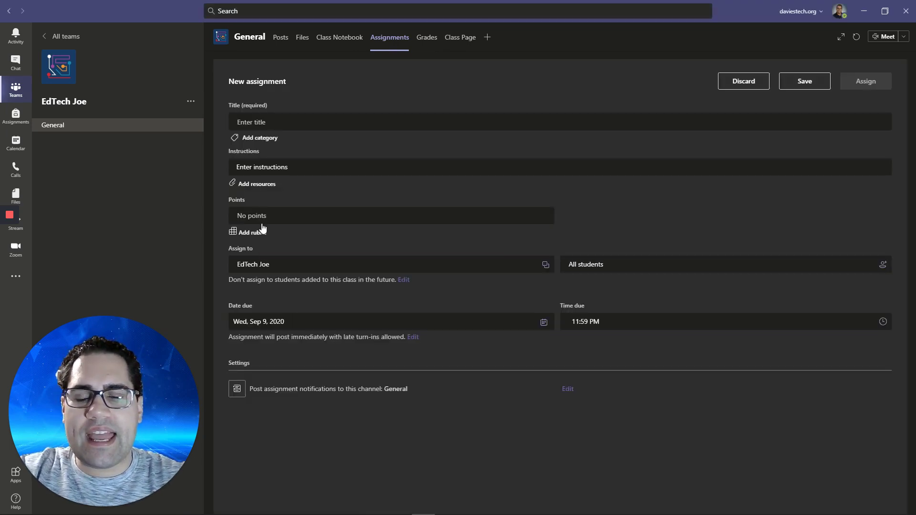
click(255, 120)
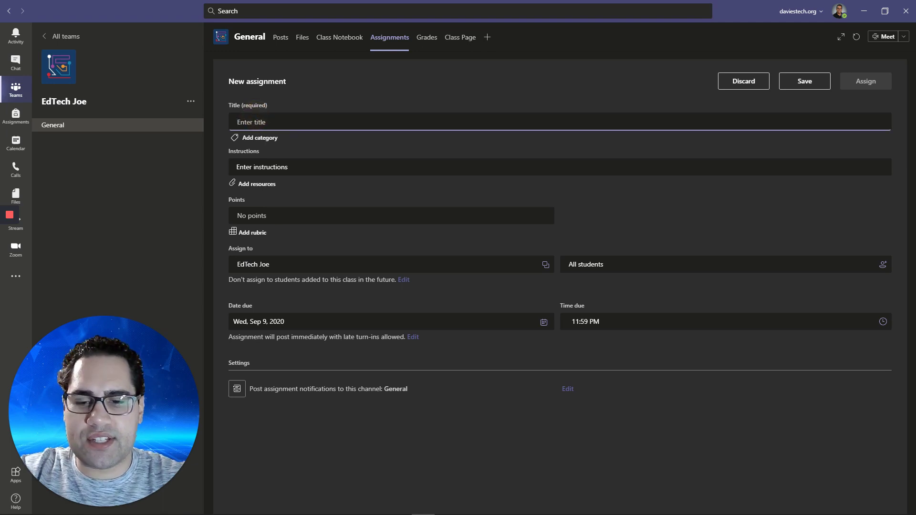
text(Draw and )
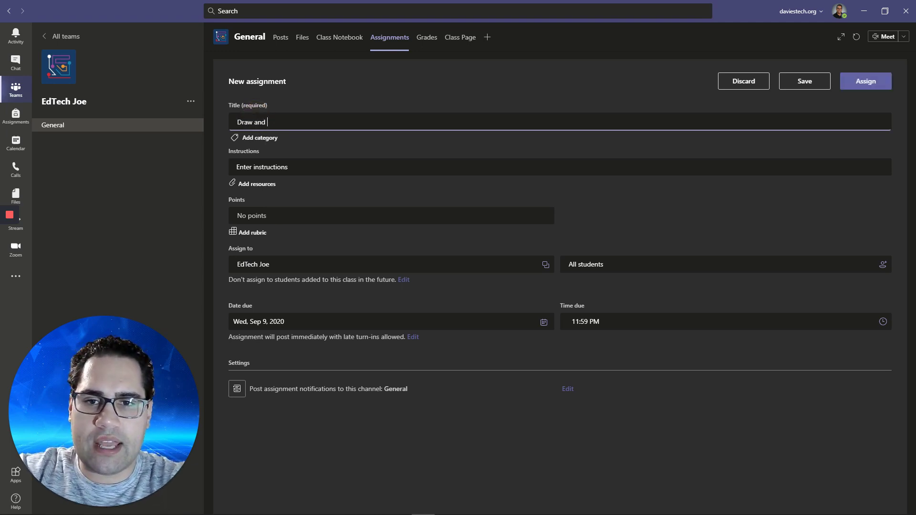
text(Dict)
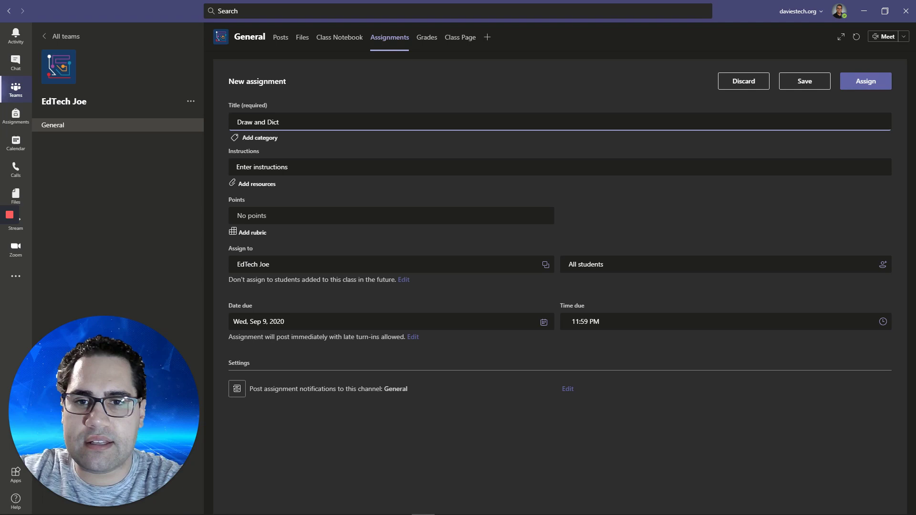
text(ate)
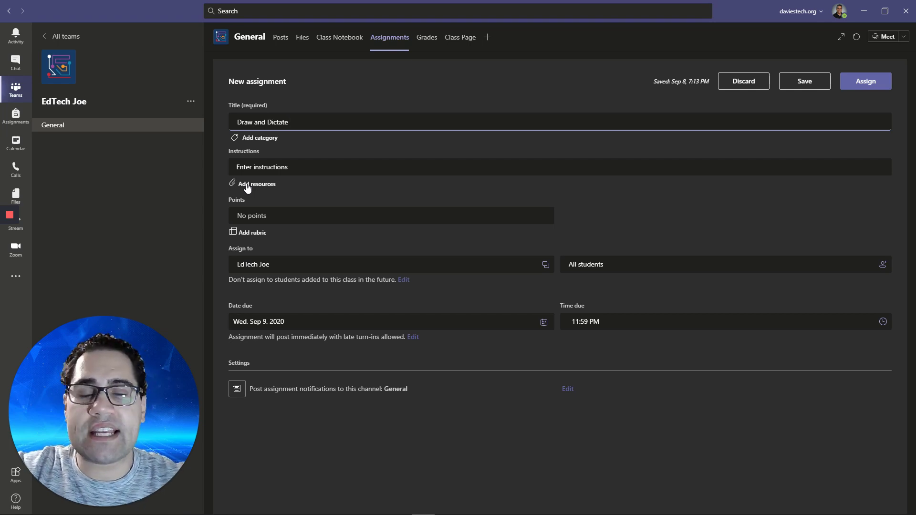
Attach a new Word document named "Word Draw Dict" to the assignment and let students edit their own copy.
click(247, 187)
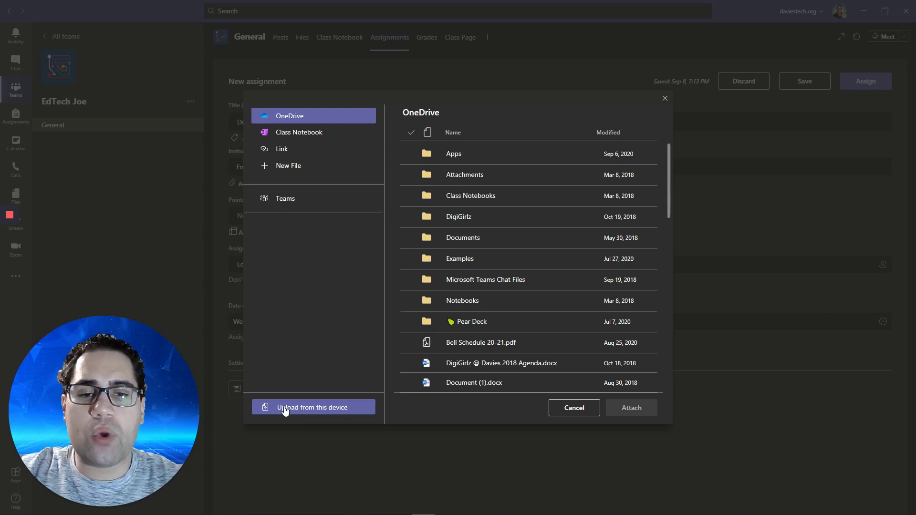
click(313, 172)
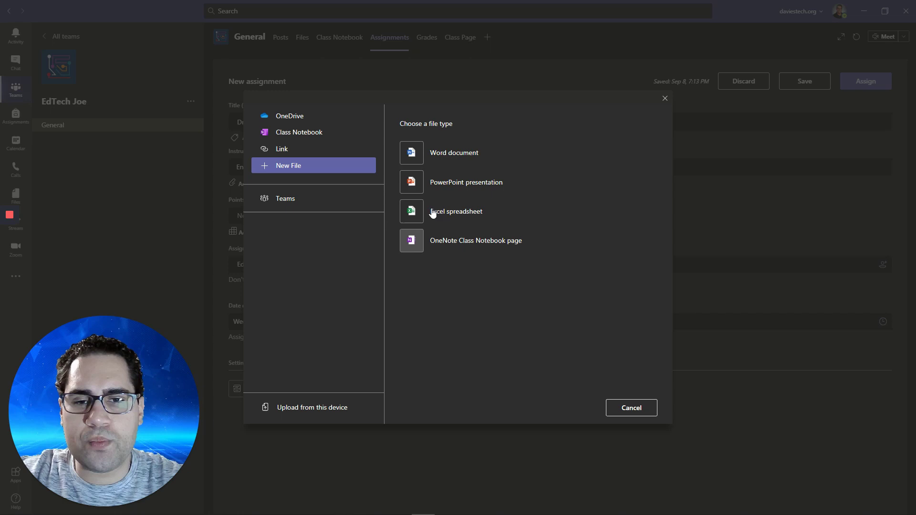
click(408, 158)
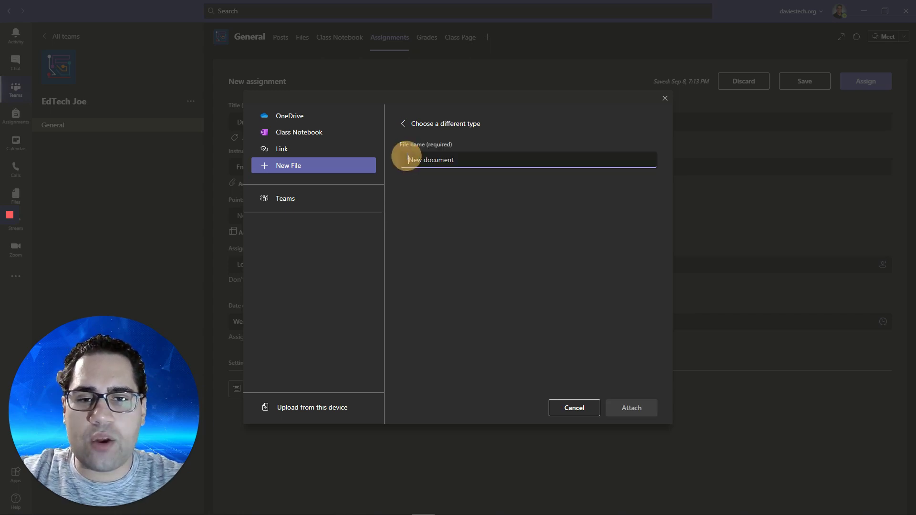
click(420, 154)
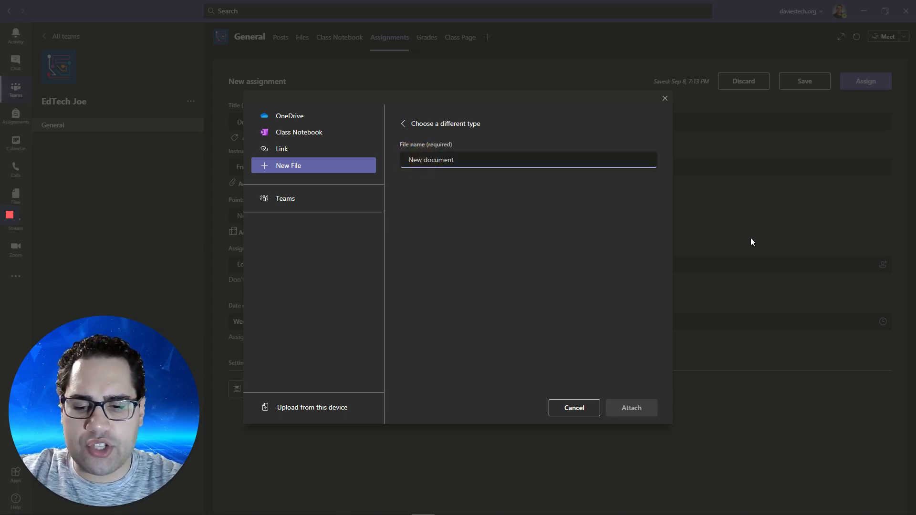
text(Word )
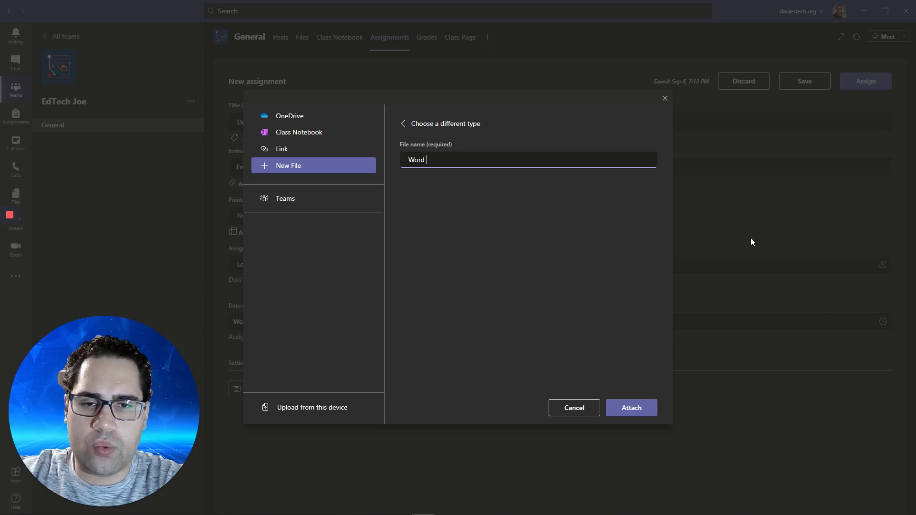
text(Draw)
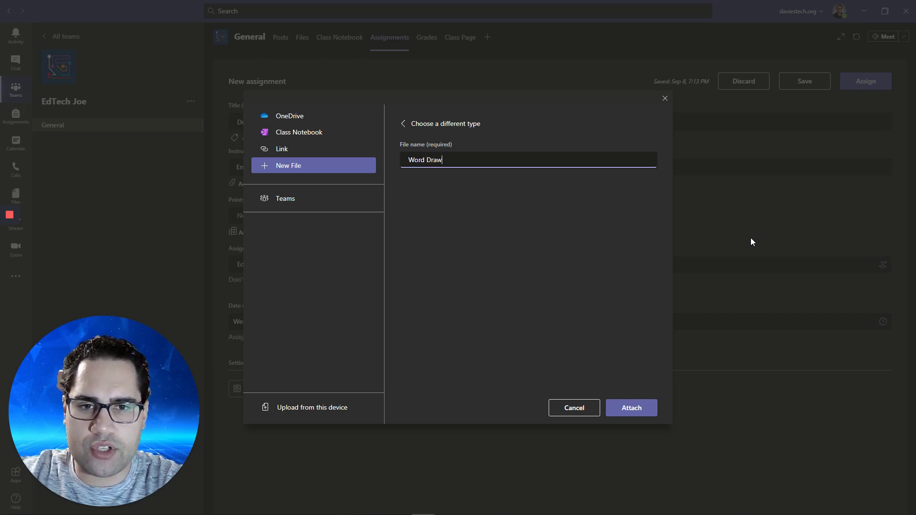
text( Dict)
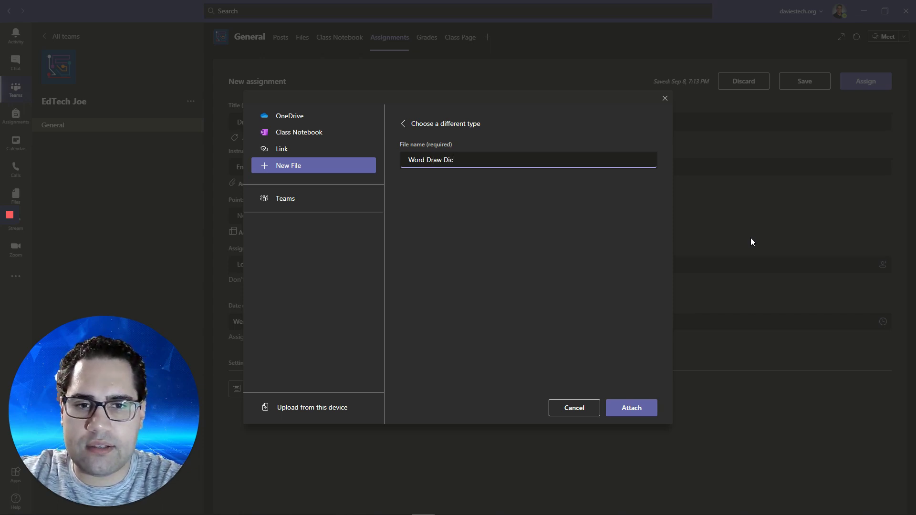
click(652, 415)
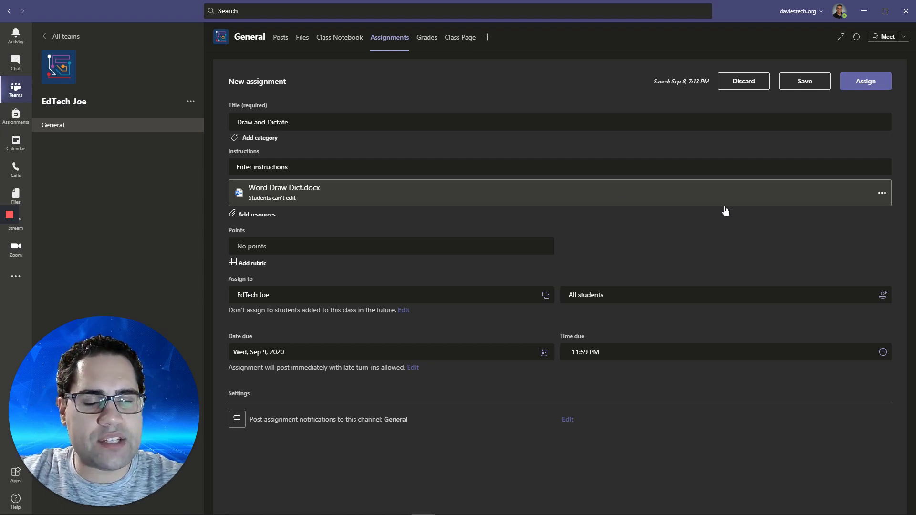
click(882, 194)
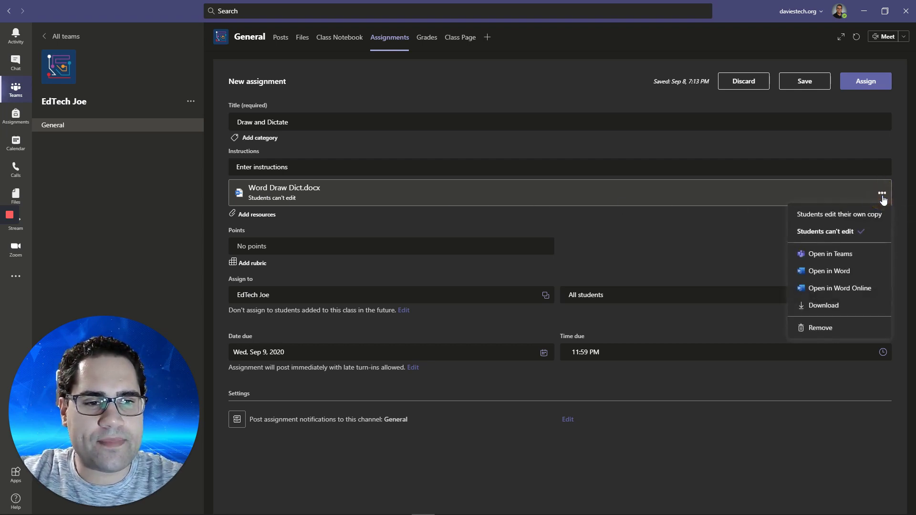
click(846, 224)
Attach a new PowerPoint presentation named "PPT Draw Dict" to the assignment and let students edit their own copy.
click(256, 214)
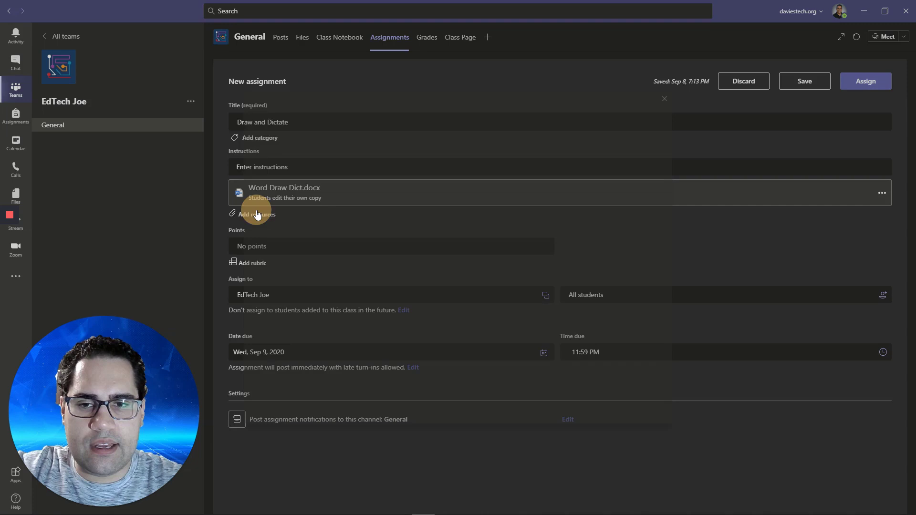
click(282, 172)
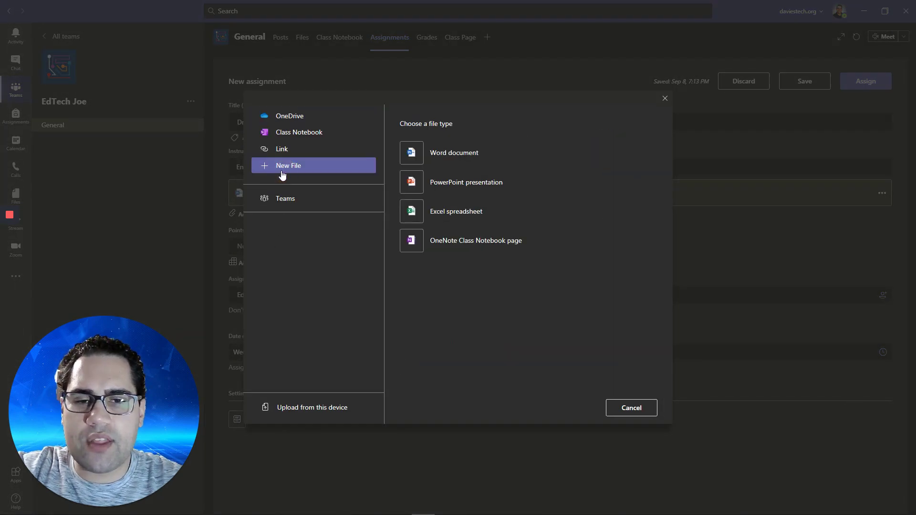
click(418, 191)
text(PPT Draw Dict)
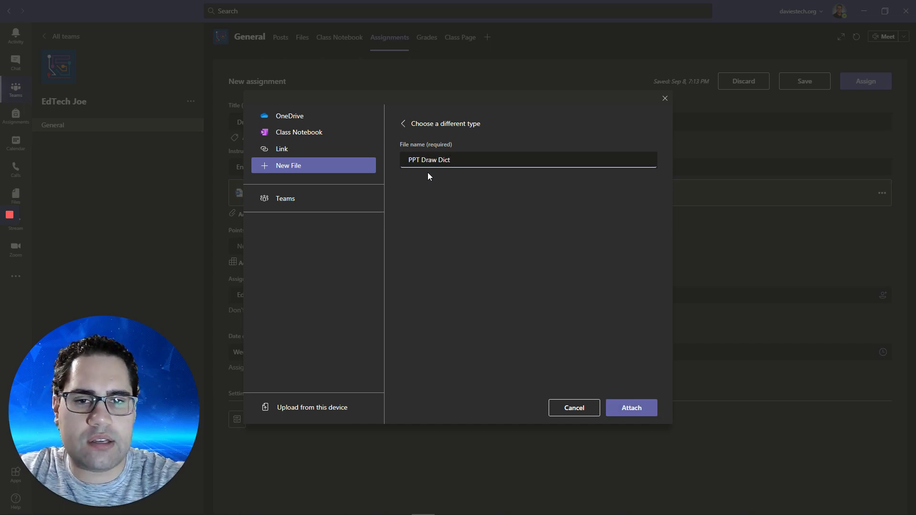
click(641, 407)
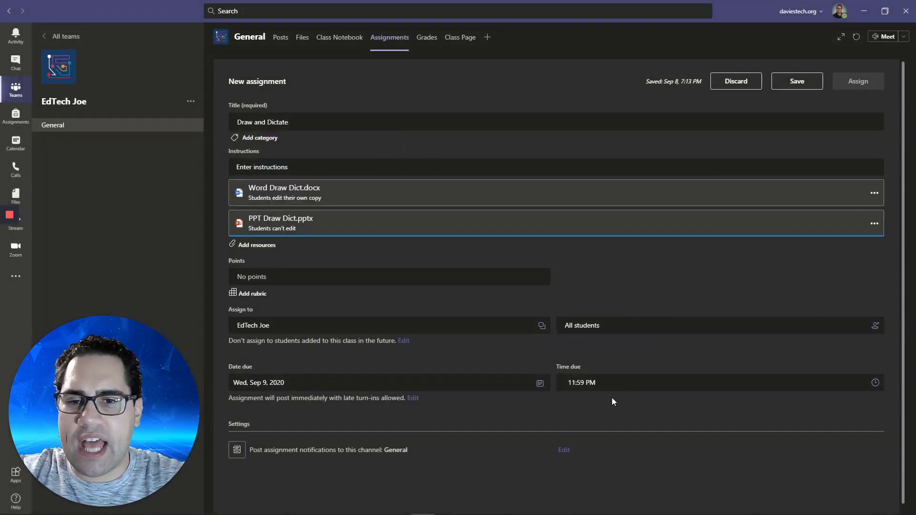
click(873, 224)
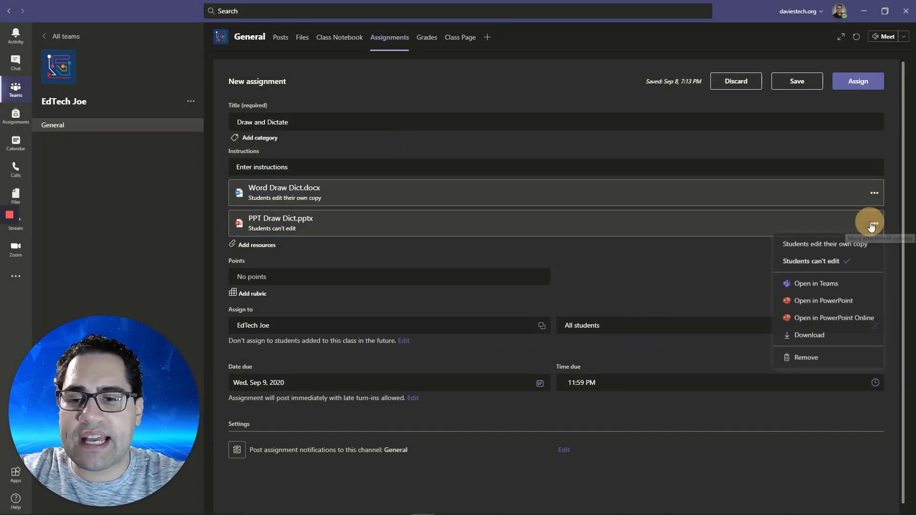
click(853, 248)
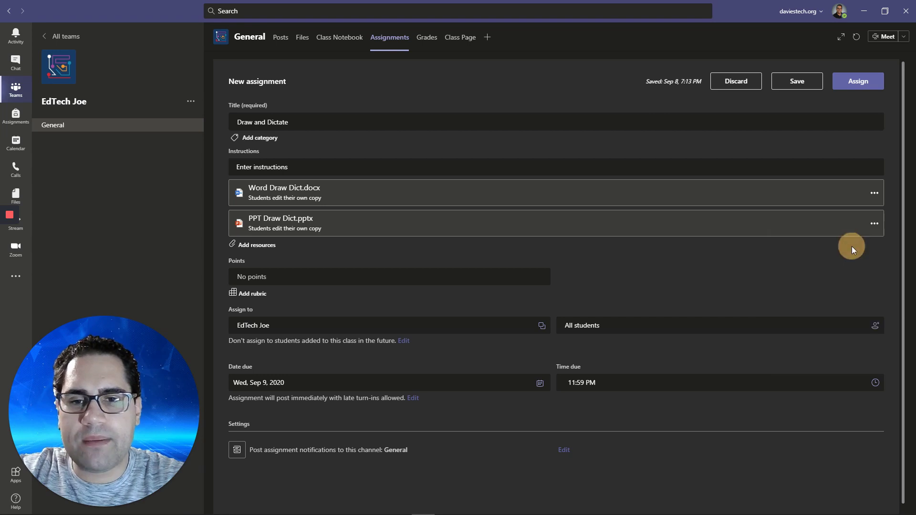
Set up a new OneNote Class Notebook page named "OneNote Draw Dict" in the Using the Teacher Only Space section of _Teacher Only.
click(245, 245)
click(268, 164)
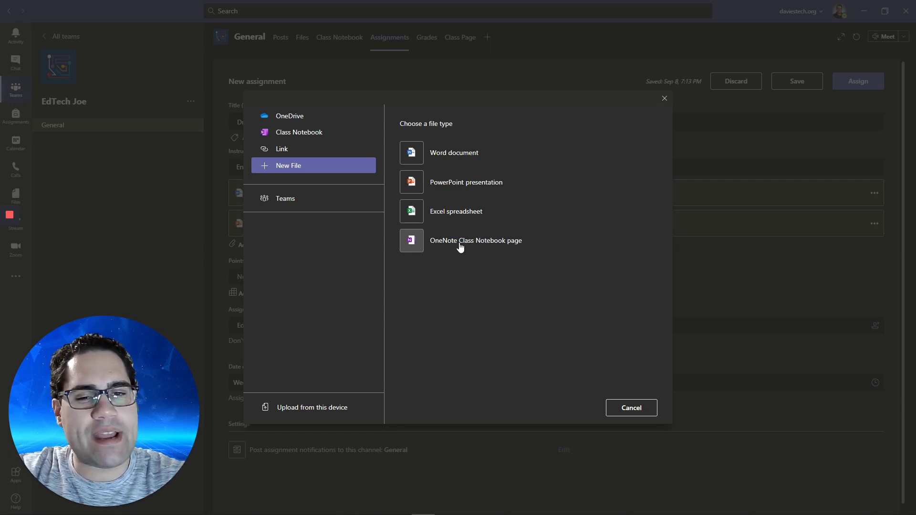
click(460, 244)
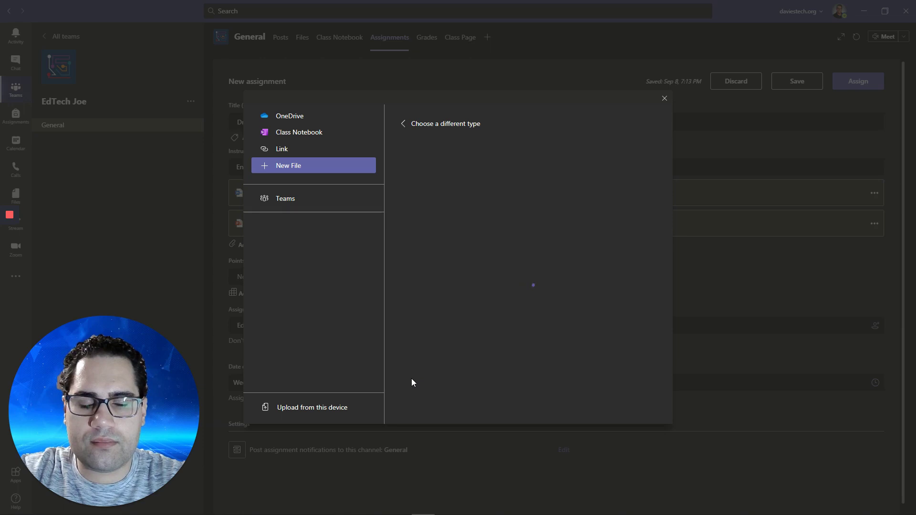
mouse_move(12, 256)
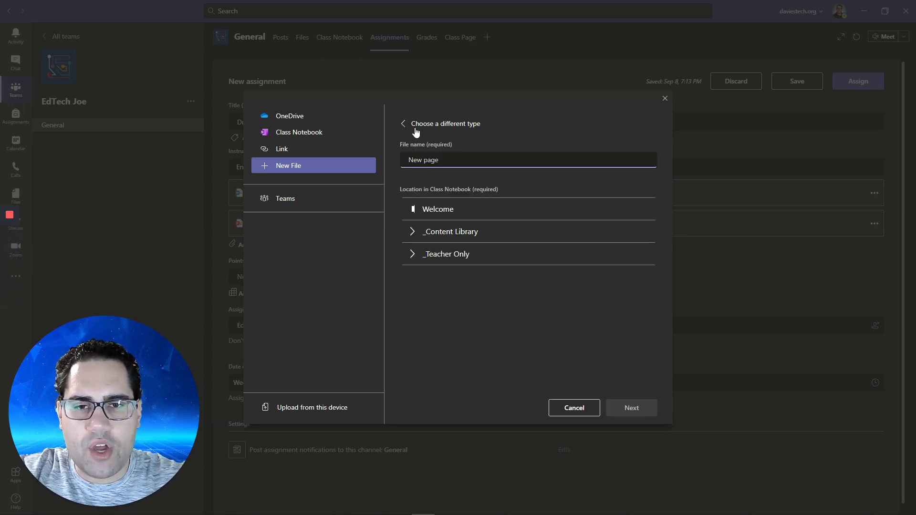
click(451, 153)
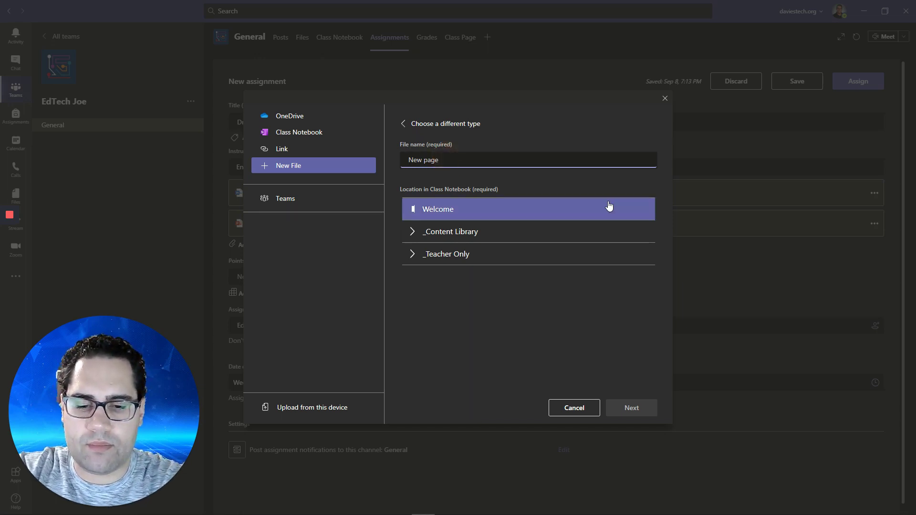
text(OneNote Dra)
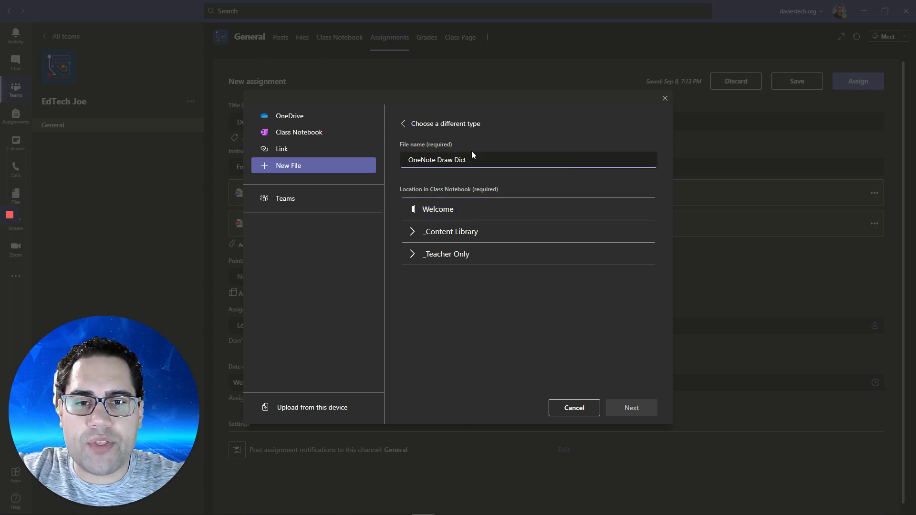
click(412, 261)
click(463, 252)
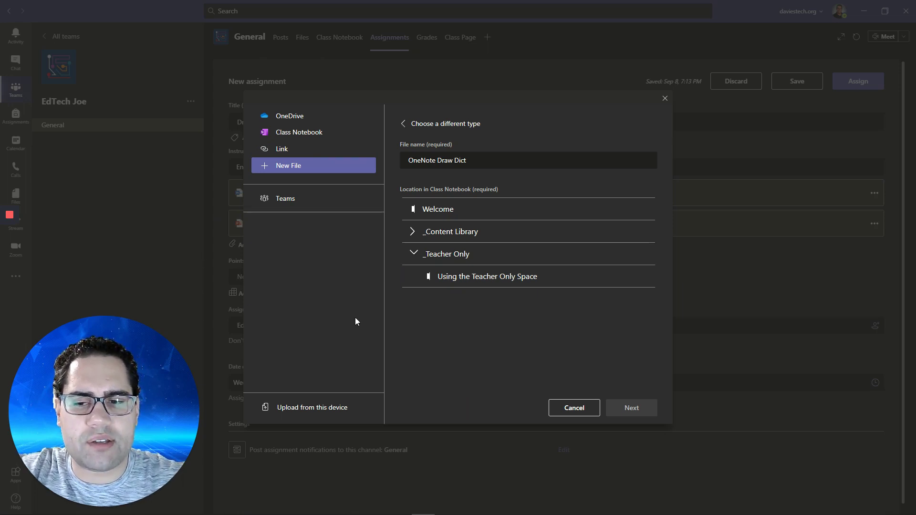
click(457, 289)
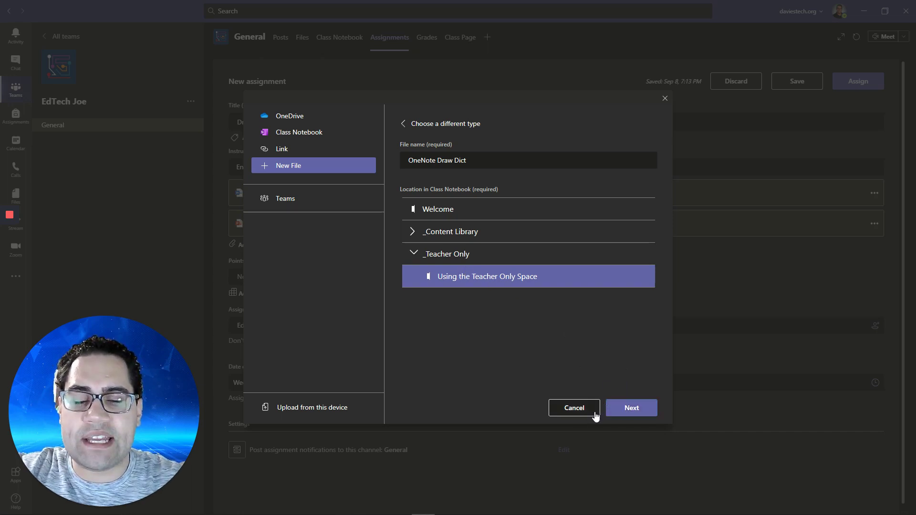
Choose Homework as the student section for the OneNote page's copies and attach the page to the assignment.
click(614, 410)
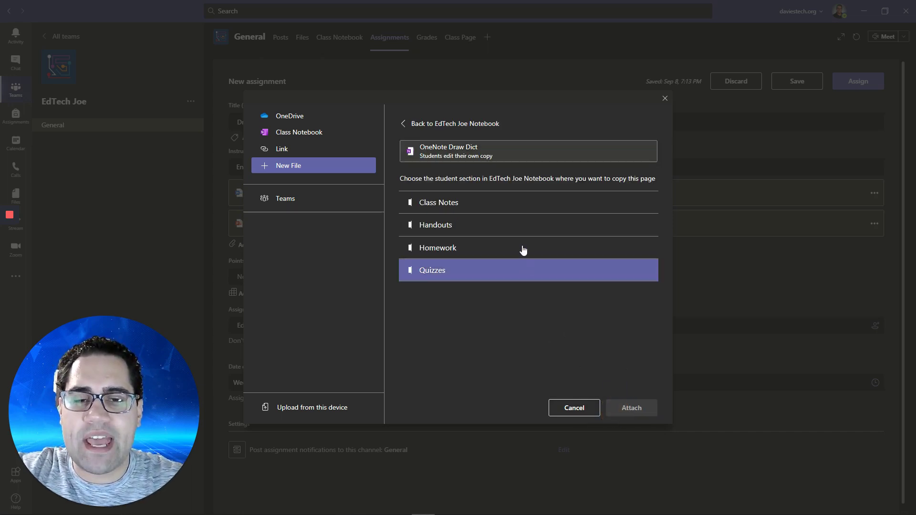
click(438, 248)
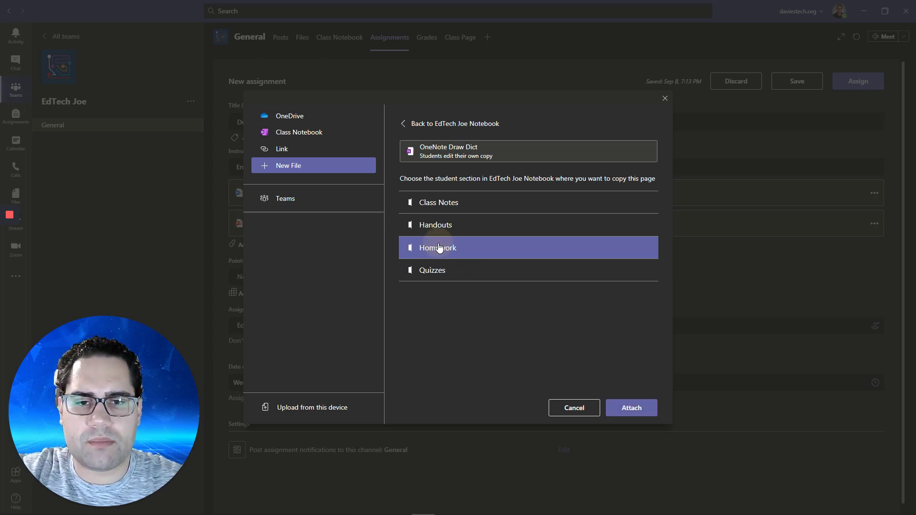
click(628, 407)
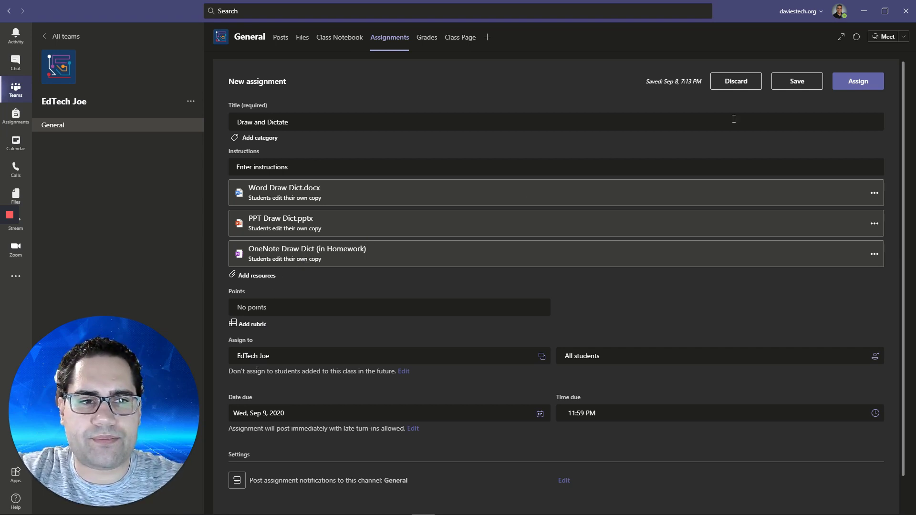
Assign the "Draw and Dictate" assignment and switch to the browser window with Microsoft Teams.
click(857, 82)
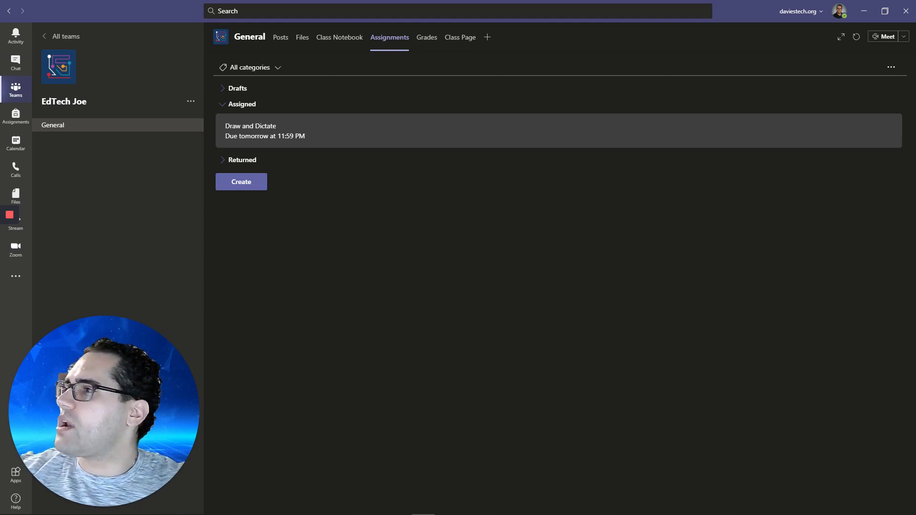
mouse_move(10, 253)
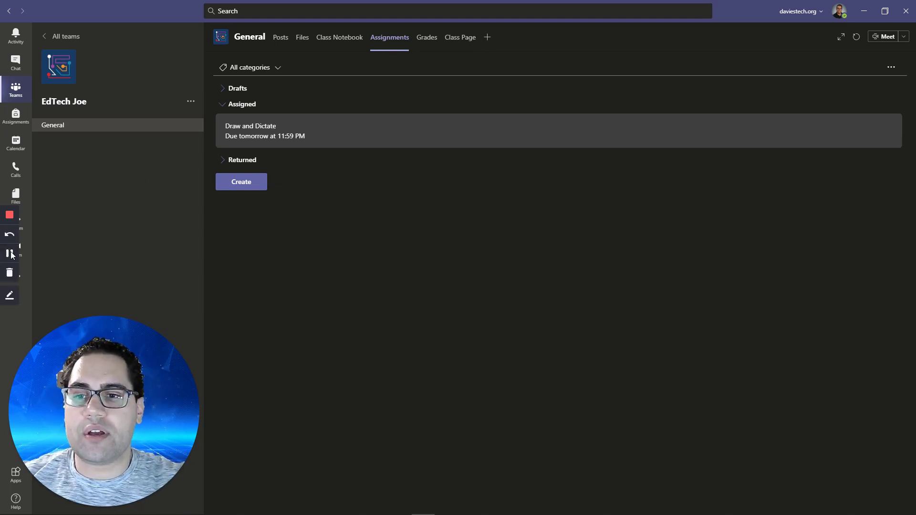
key(alt+Tab)
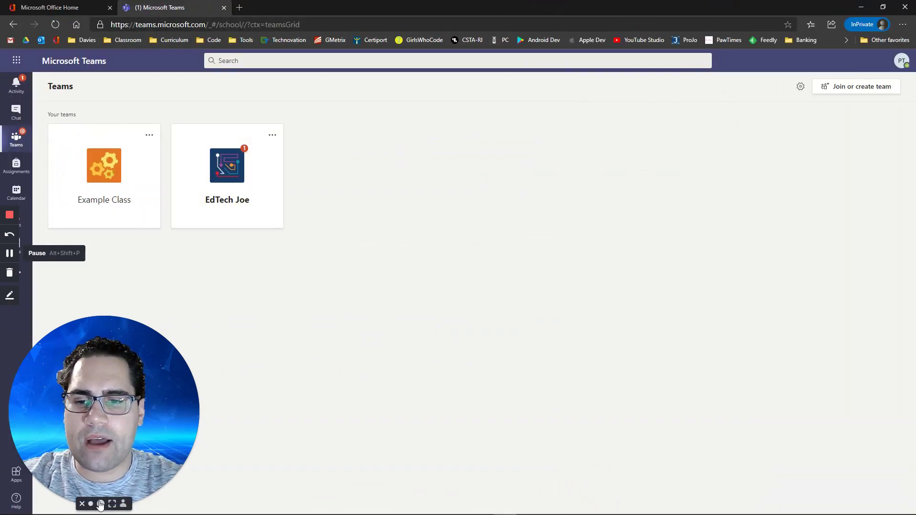
click(91, 504)
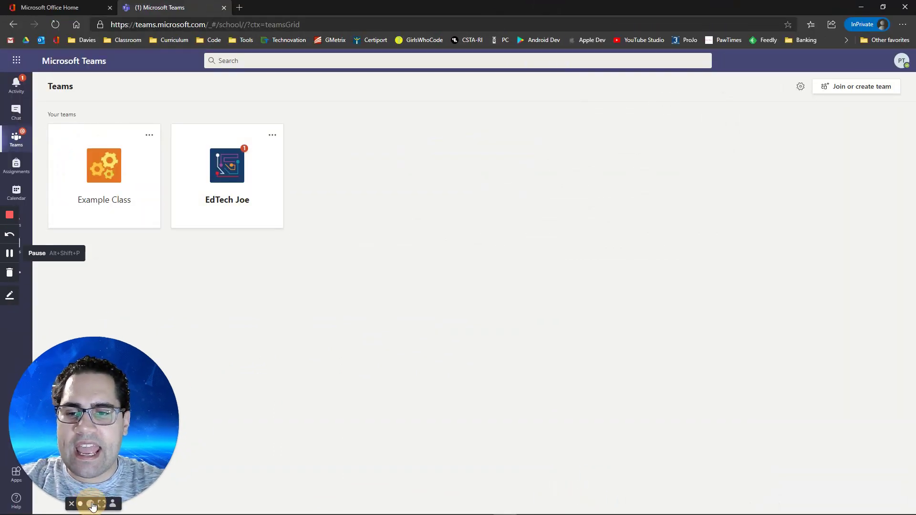
Open Word Draw Dict.docx from the Draw and Dictate assignment in the EdTech Joe team.
click(223, 164)
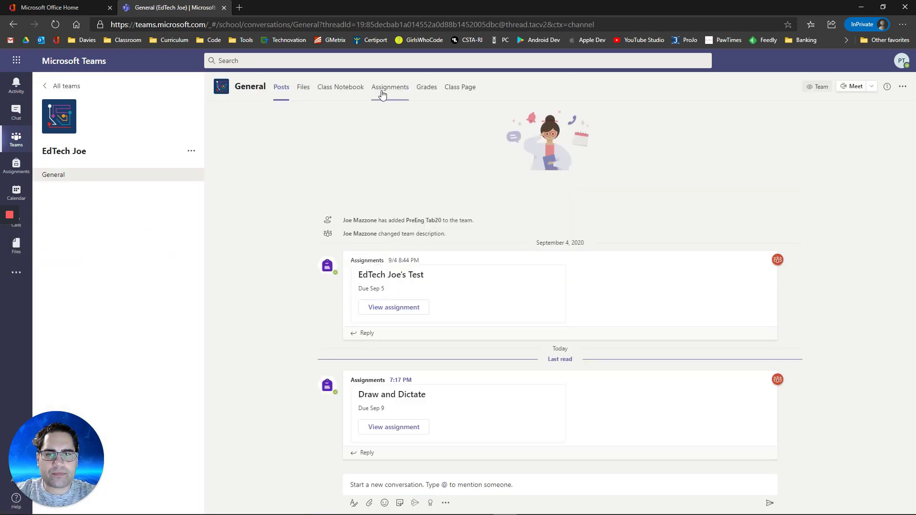
click(393, 89)
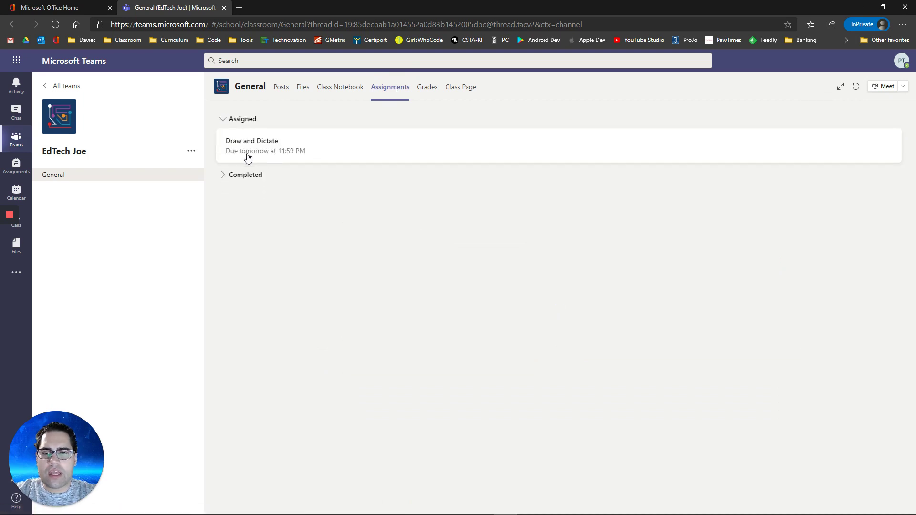
click(266, 146)
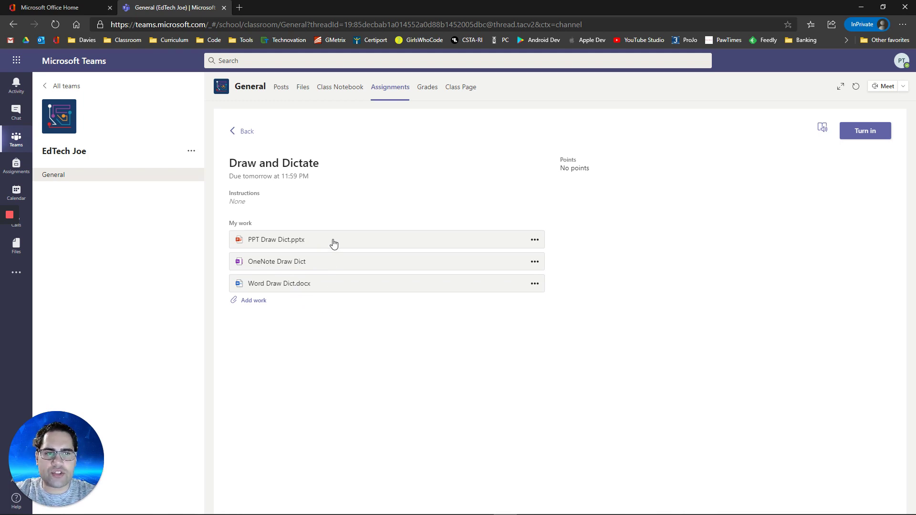
click(270, 289)
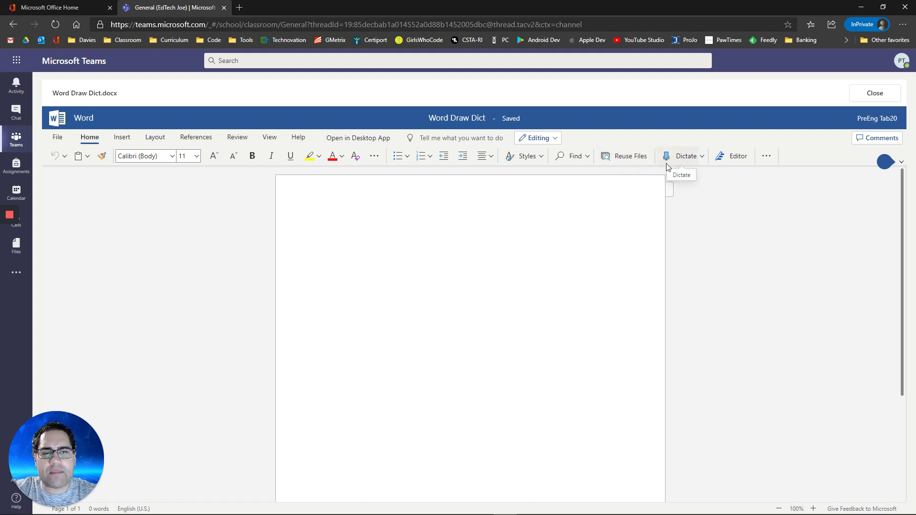
Dictate a short passage ending with "Don't you think this is cool?" into the document, allowing microphone use, and move the dictation controls up the page.
click(682, 158)
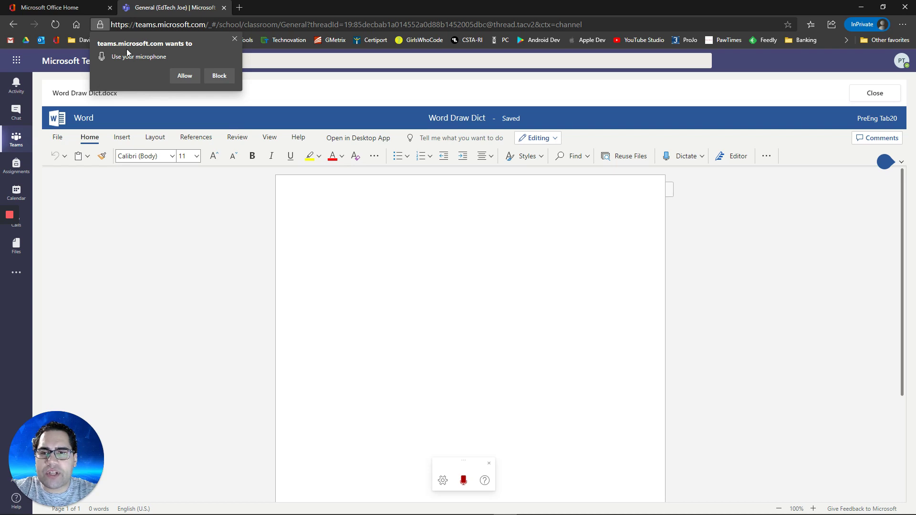
click(184, 76)
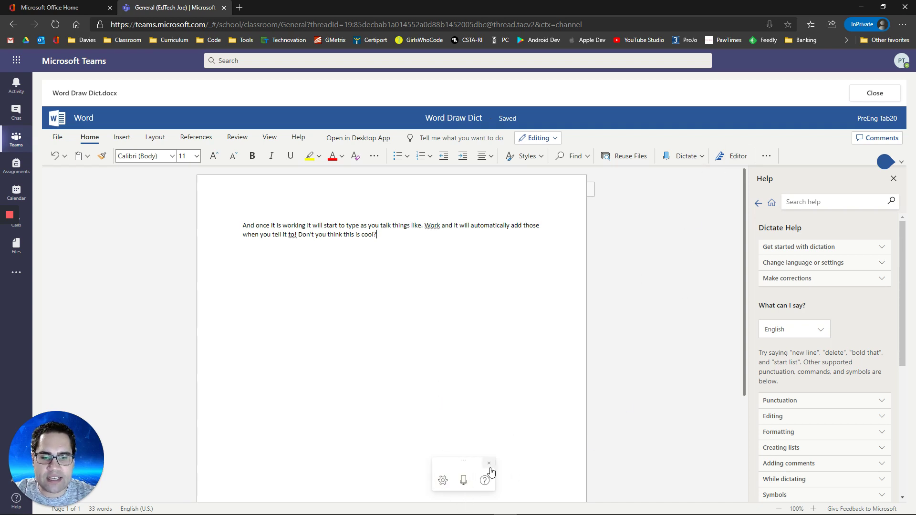
drag(459, 461, 401, 312)
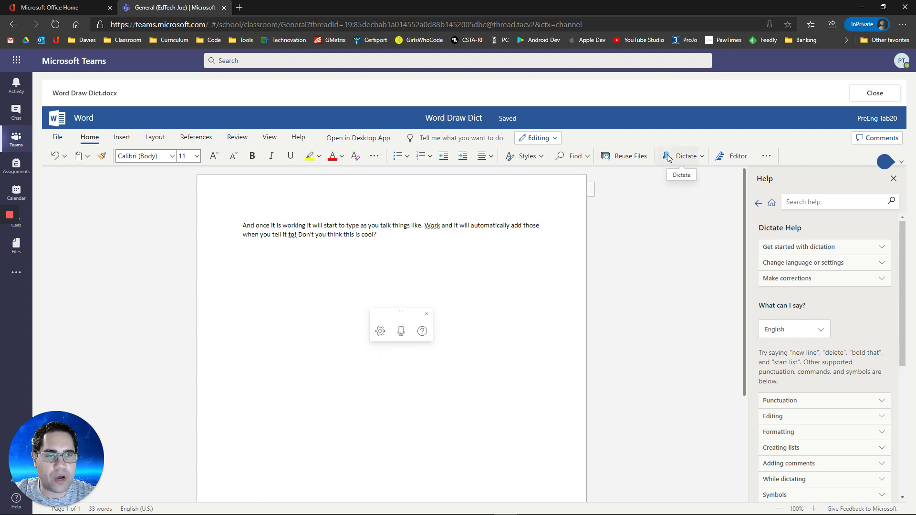
Examine the dictation settings and available spoken languages, and move the dictation controls back down the page.
click(386, 333)
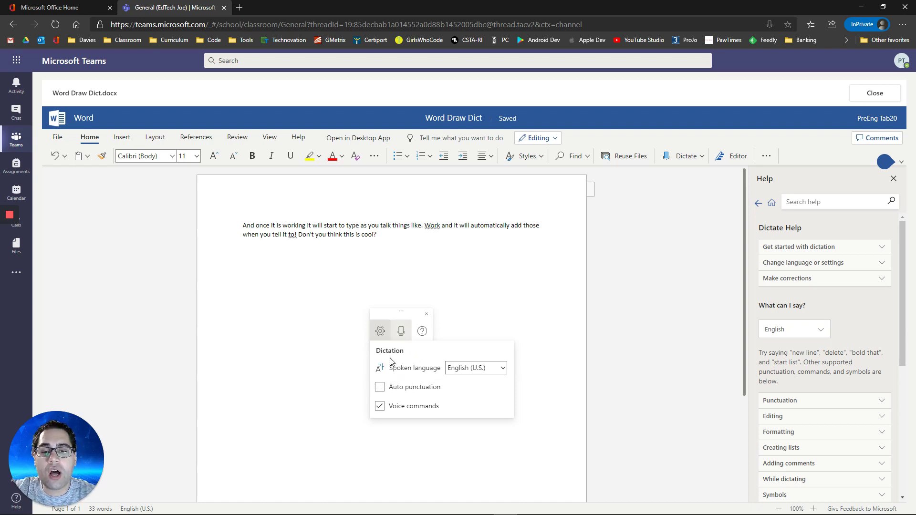
click(503, 368)
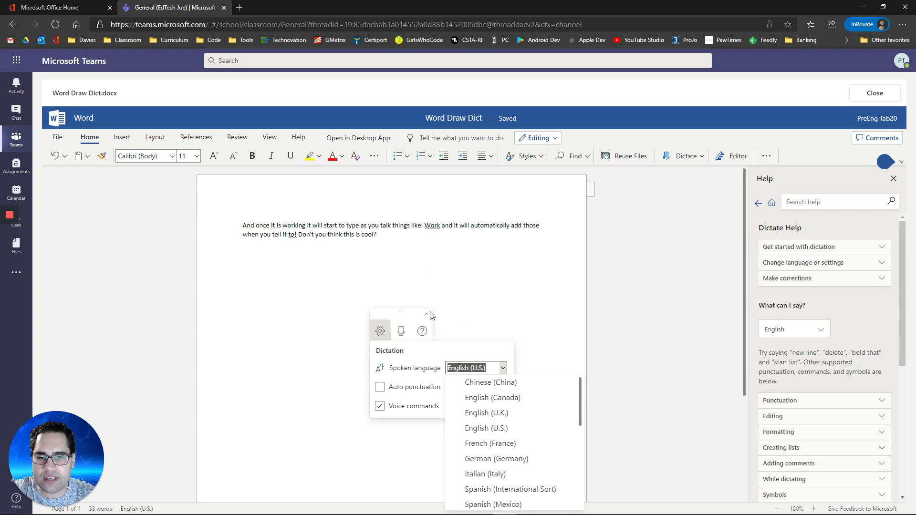
click(401, 319)
drag(389, 310, 387, 424)
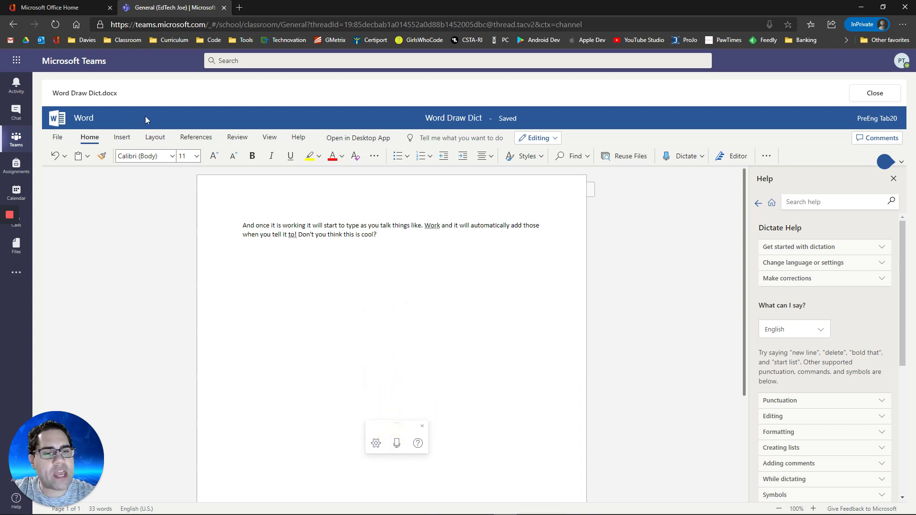
Open Word Draw Dict in the desktop Word app and maximize its window.
click(122, 138)
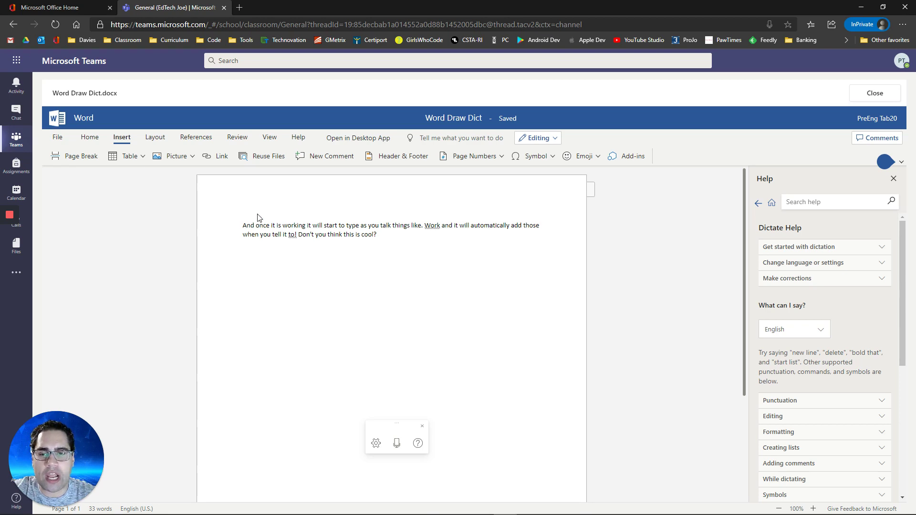
click(357, 138)
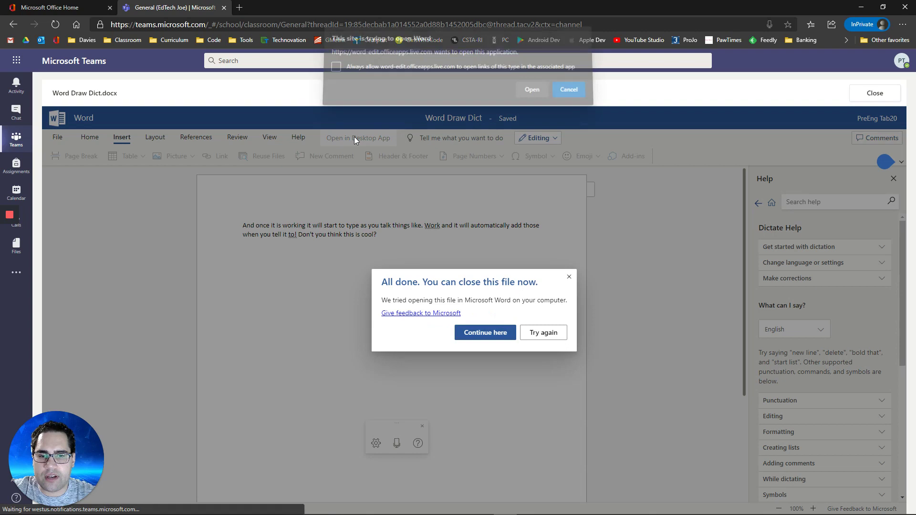
click(543, 96)
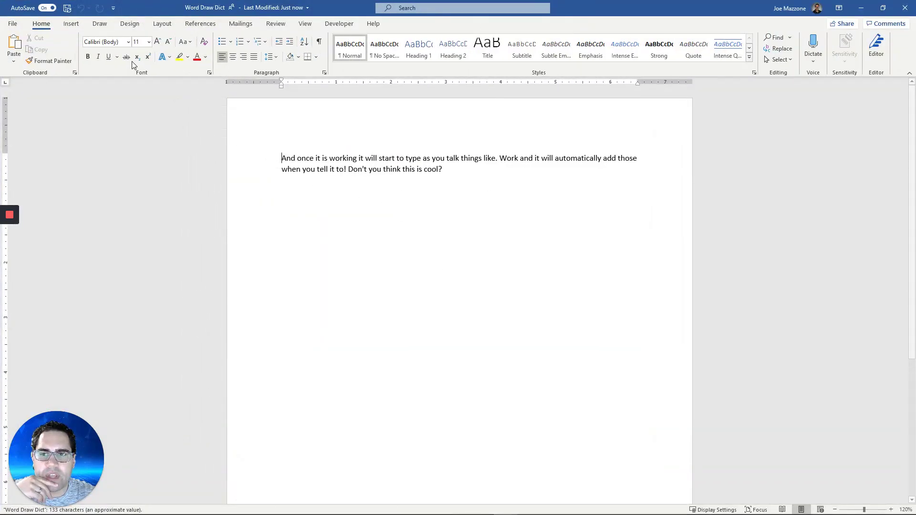
click(865, 9)
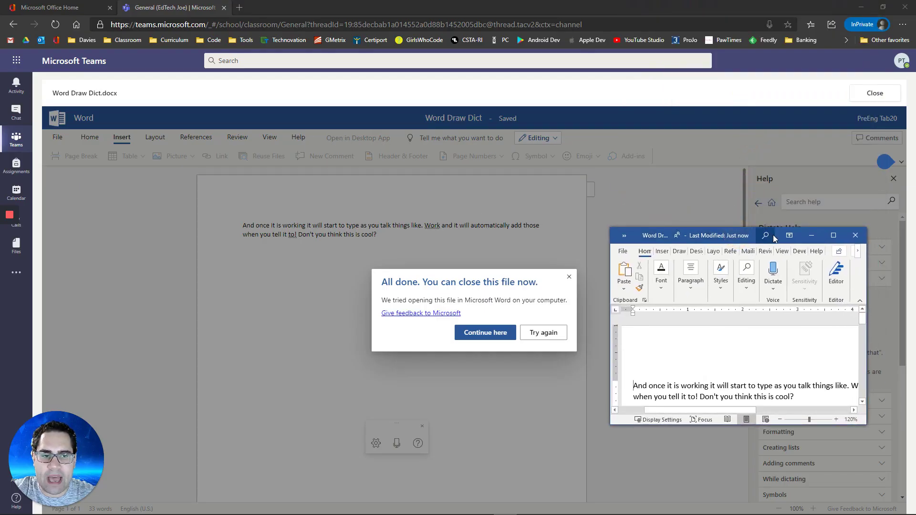
drag(755, 236, 603, 3)
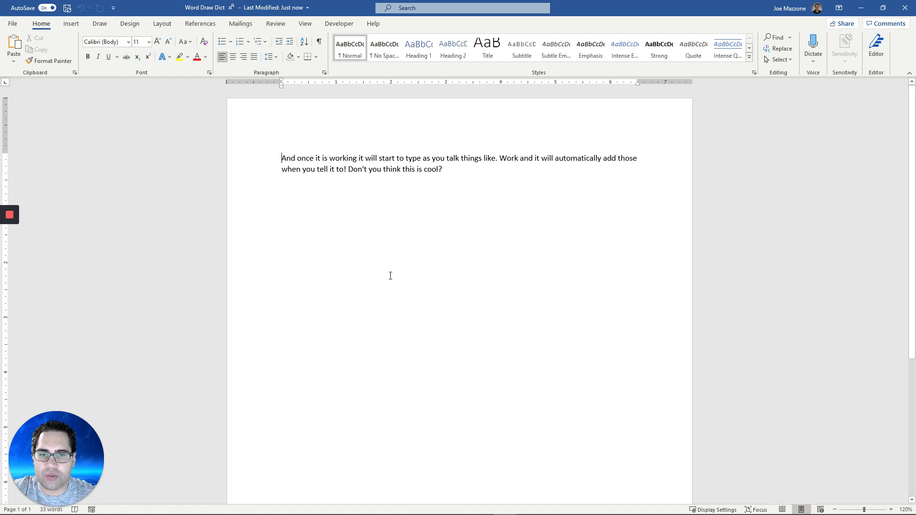
Examine the desktop drawing tools and the Customize Ribbon options for the Draw entry, leaving the Word options without changes.
click(95, 27)
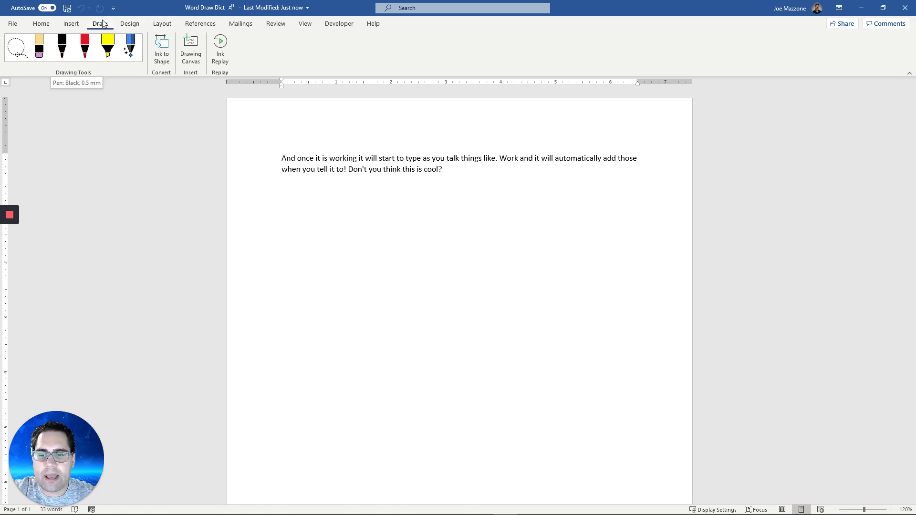
click(10, 24)
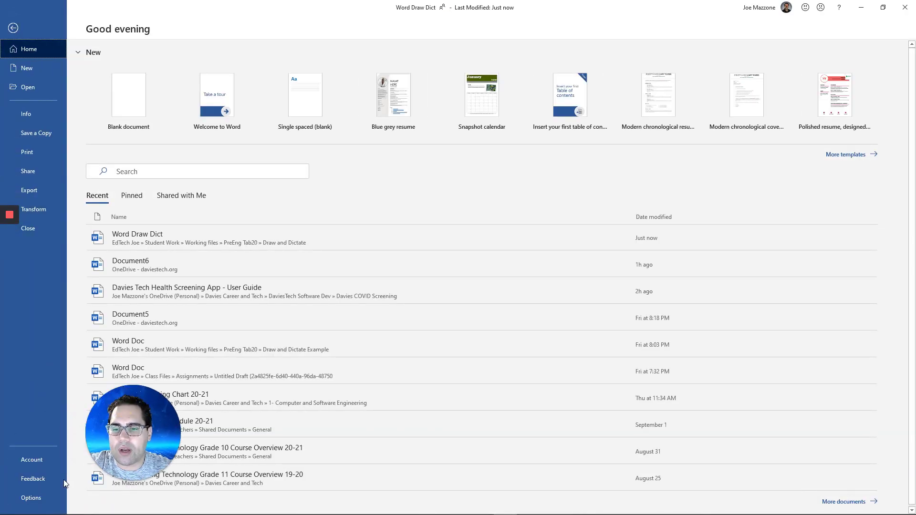
click(45, 466)
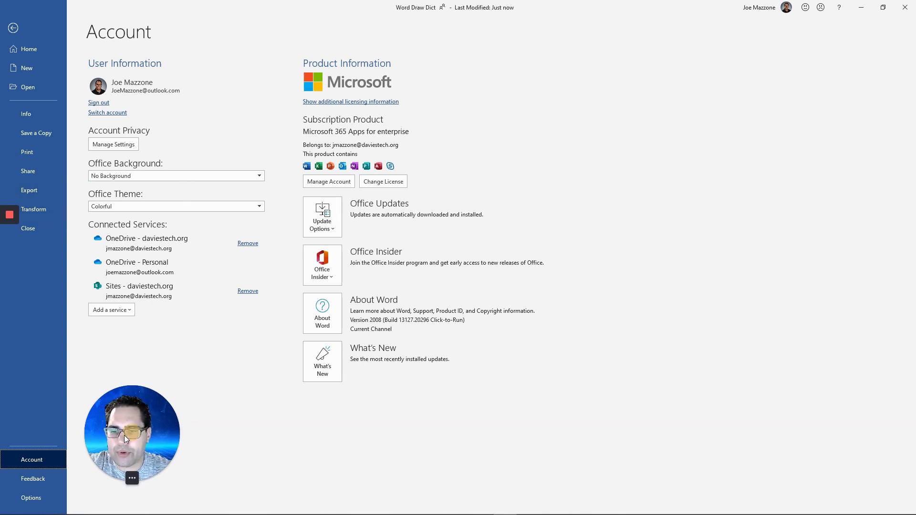
mouse_move(124, 435)
mouse_down()
mouse_move(70, 450)
mouse_move(111, 432)
mouse_up()
click(31, 498)
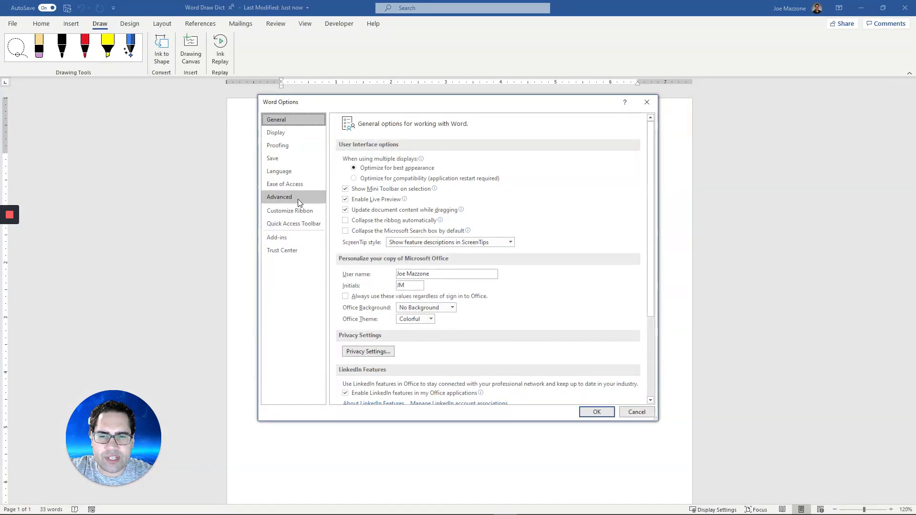
click(297, 201)
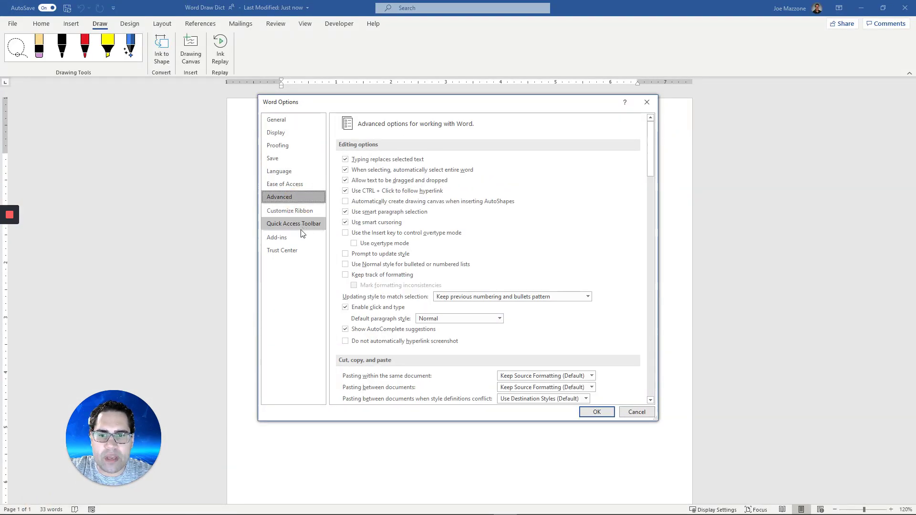
click(302, 216)
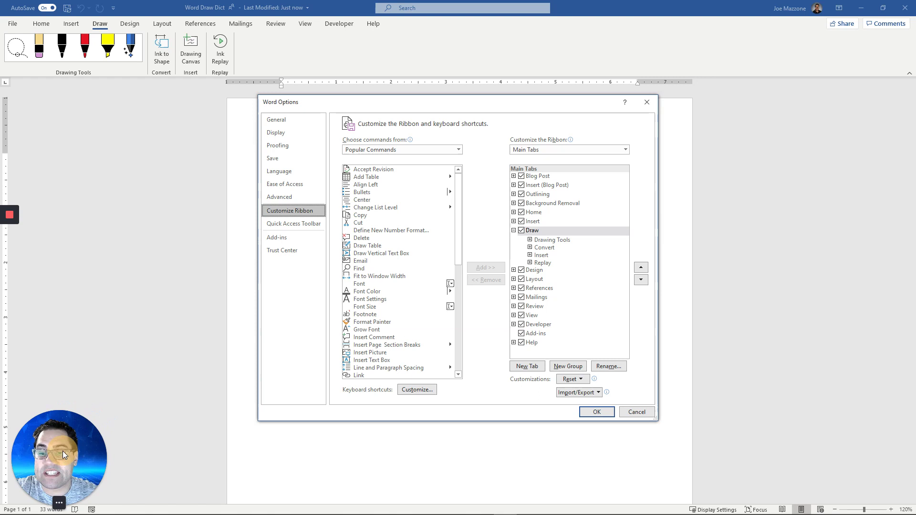
click(637, 412)
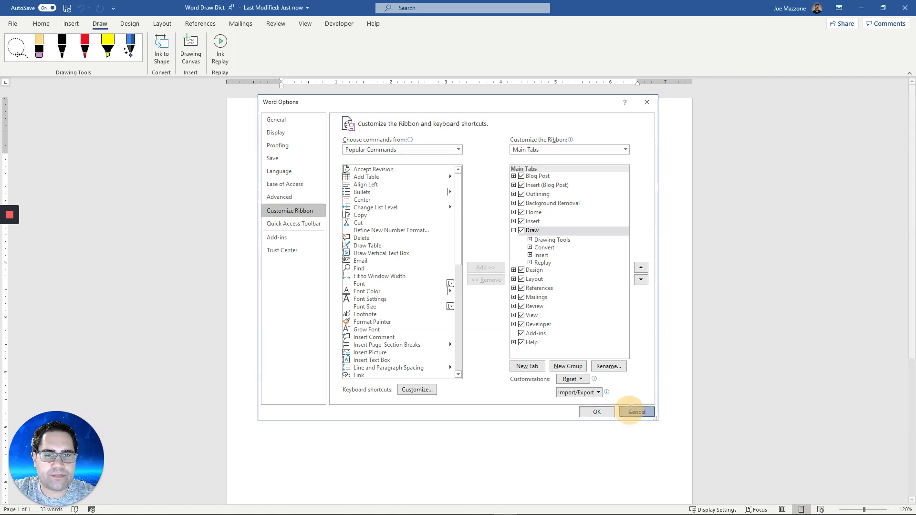
Draw a freehand black pen line about 6 inches wide below the paragraph and highlight "once it is working it" in yellow.
click(61, 48)
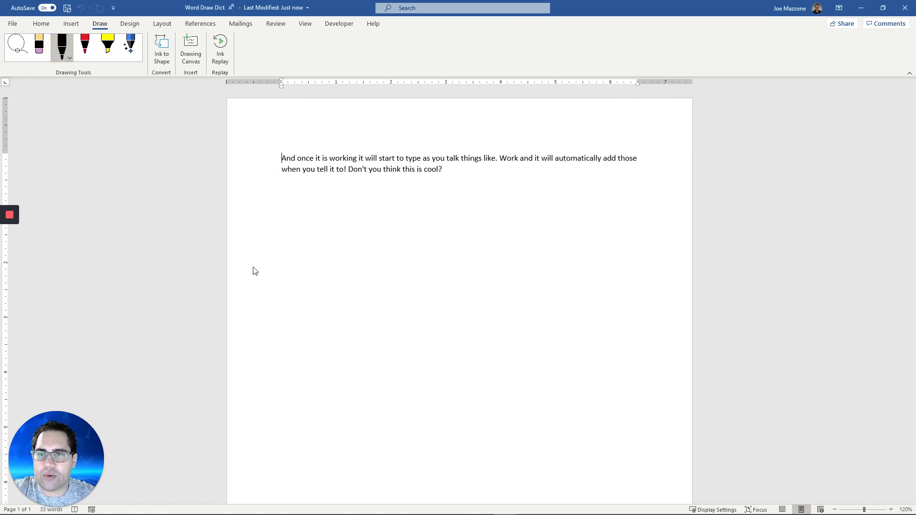
mouse_move(304, 278)
mouse_down()
mouse_move(366, 234)
mouse_move(589, 301)
mouse_move(622, 335)
mouse_up()
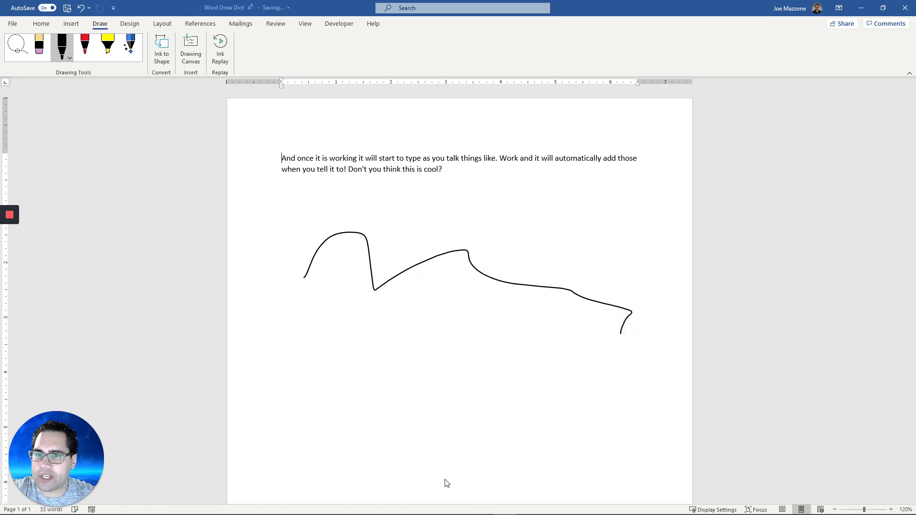
click(108, 45)
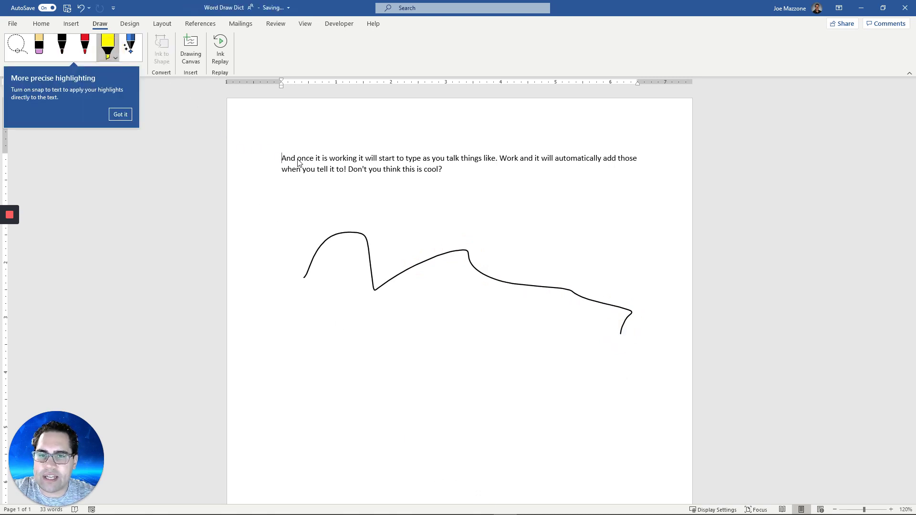
drag(300, 159, 367, 162)
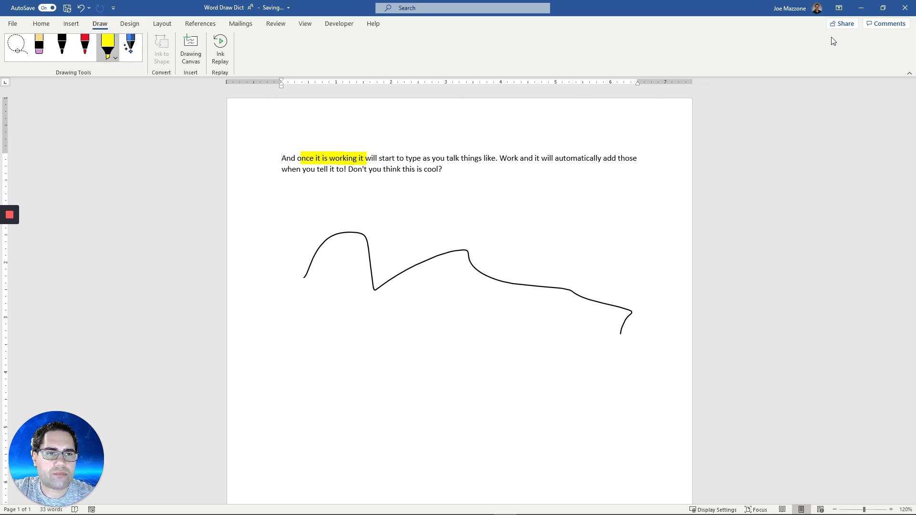
Close desktop Word and reopen Word Draw Dict.docx from the Draw and Dictate assignment in Teams to view the ink.
click(905, 8)
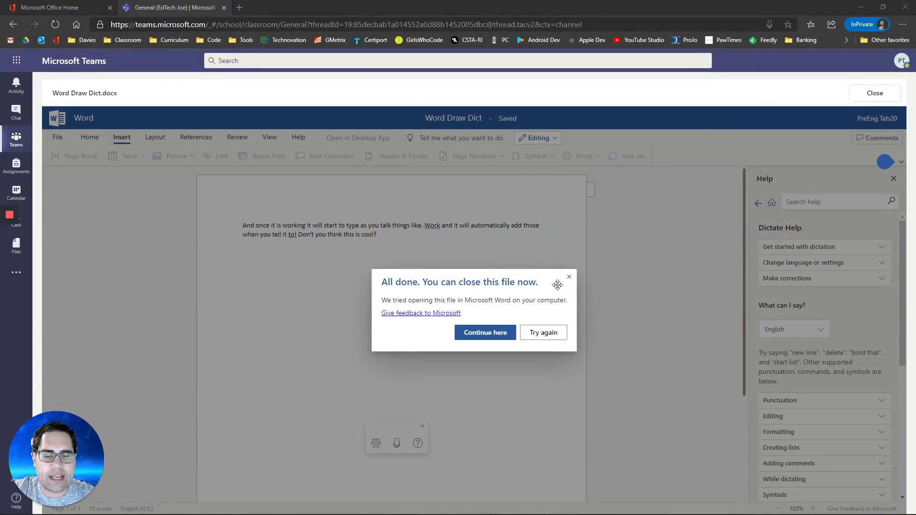
click(869, 94)
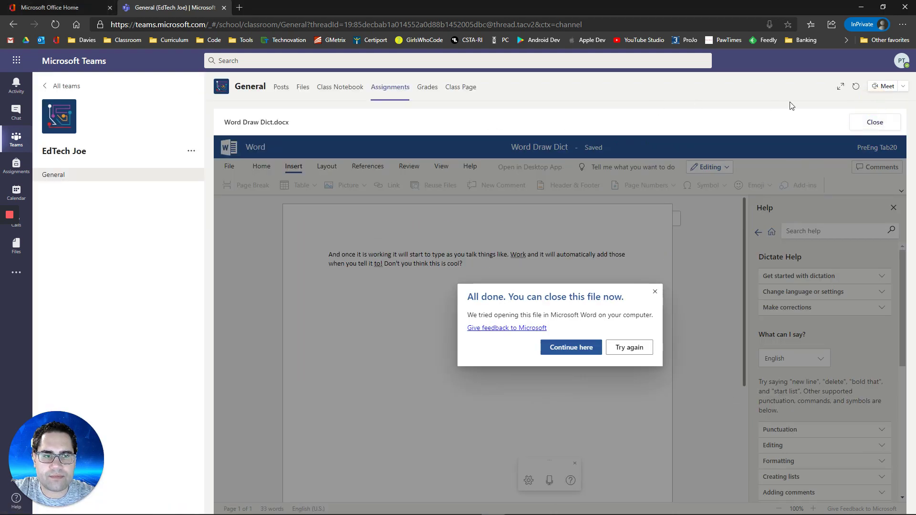
click(856, 90)
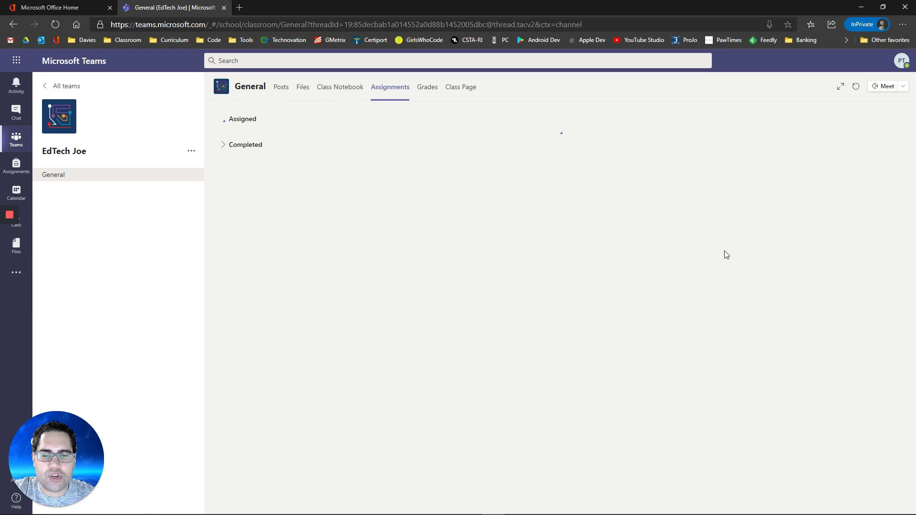
click(270, 140)
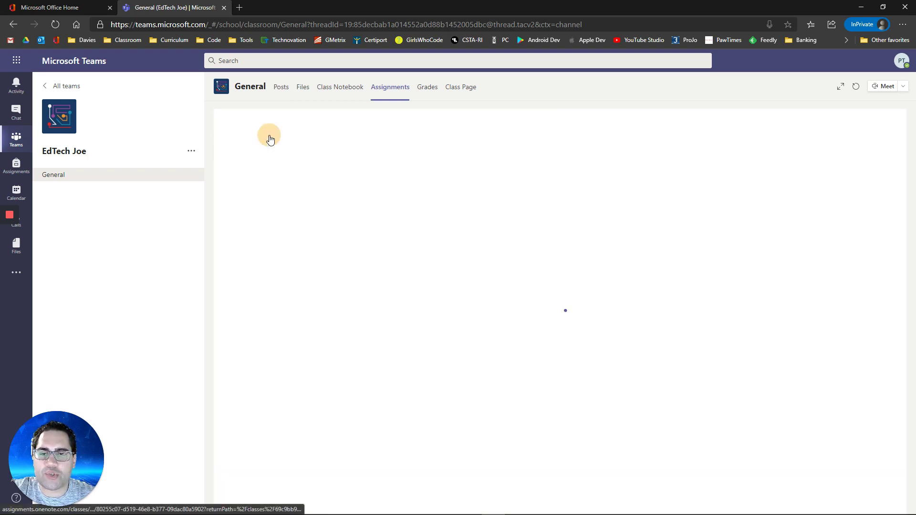
click(264, 285)
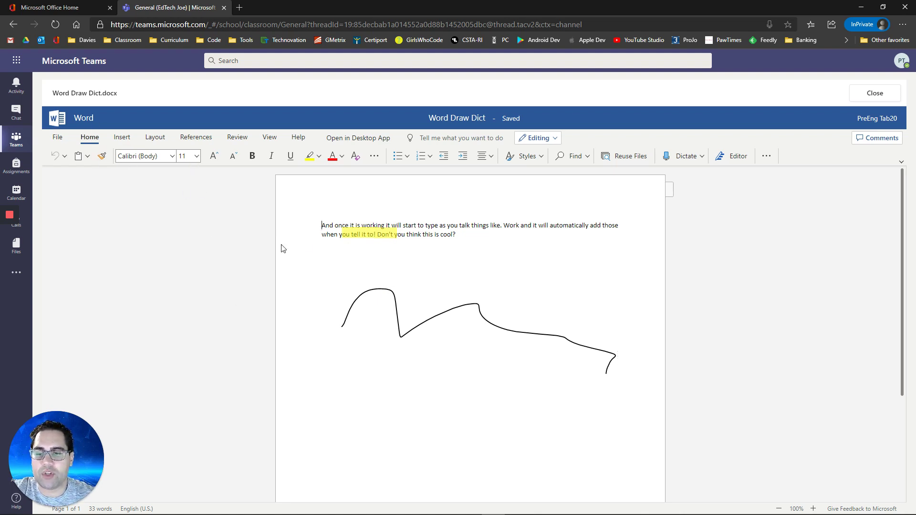
Close the Word document, open PPT Draw Dict.pptx within Teams and try to dictate into the slide's title placeholder.
click(876, 94)
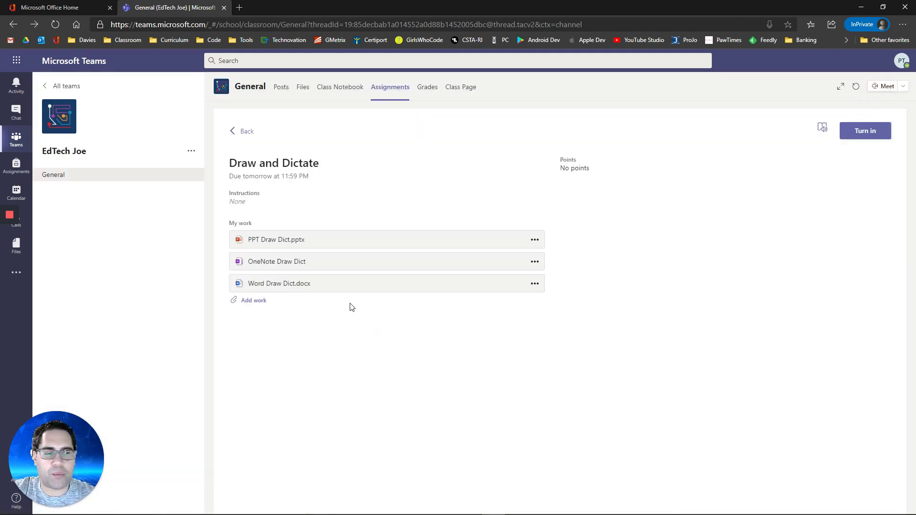
click(267, 240)
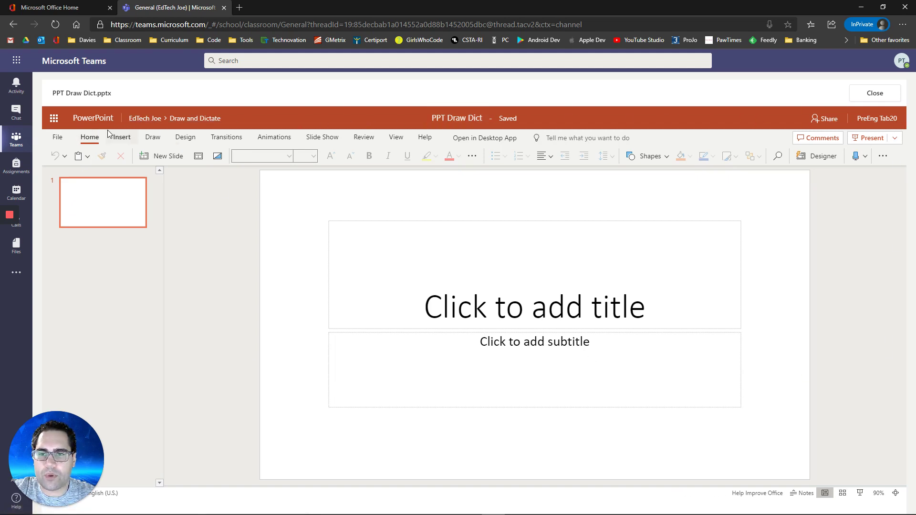
click(559, 294)
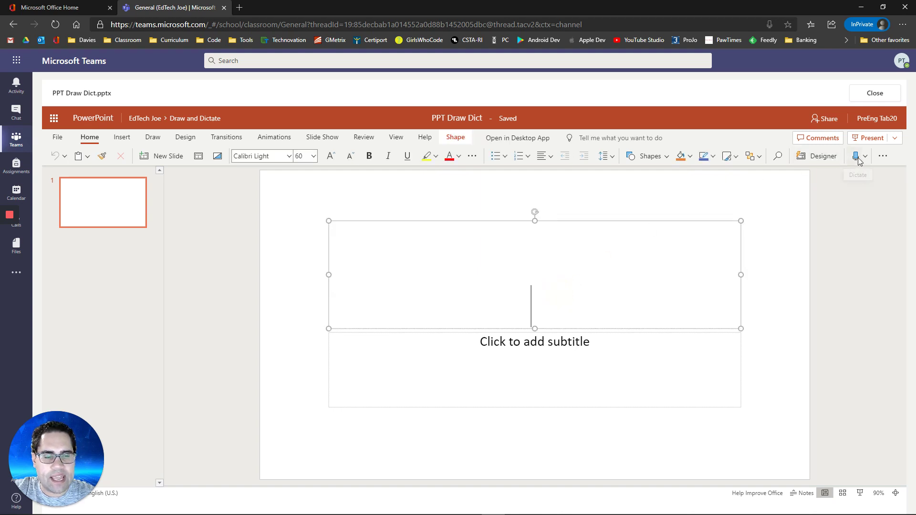
click(866, 157)
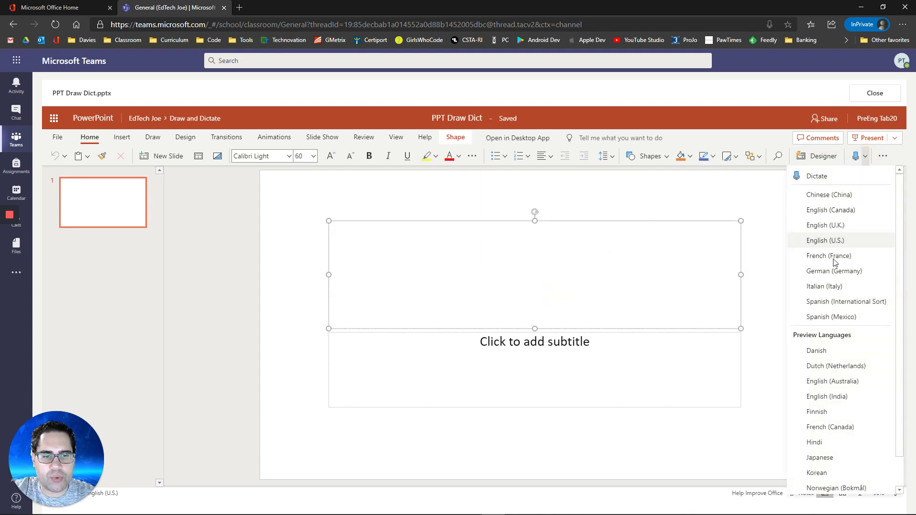
click(855, 160)
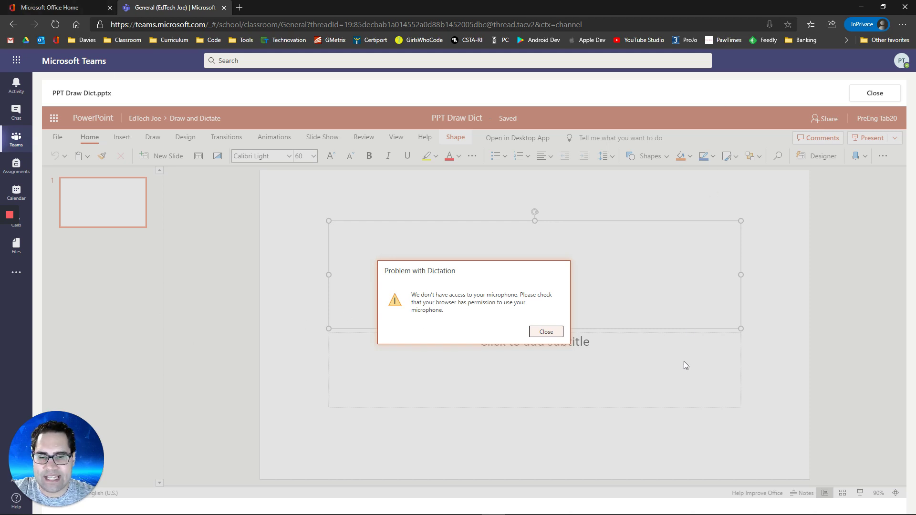
click(558, 333)
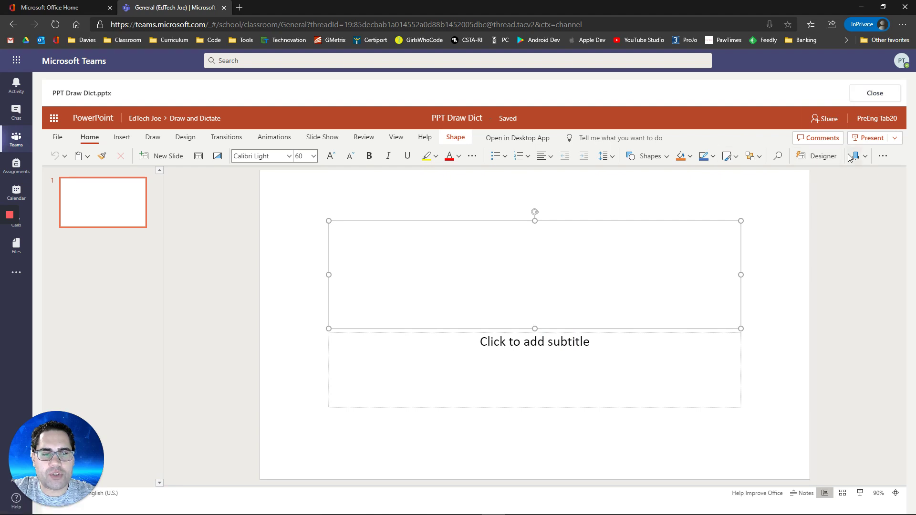
click(876, 93)
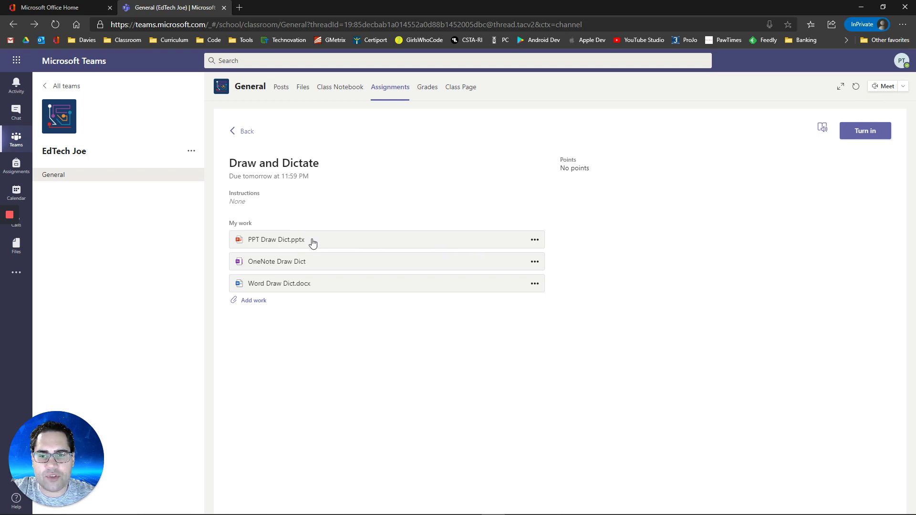
Open PPT Draw Dict.pptx from the assignment in PowerPoint Online and switch to it.
click(535, 239)
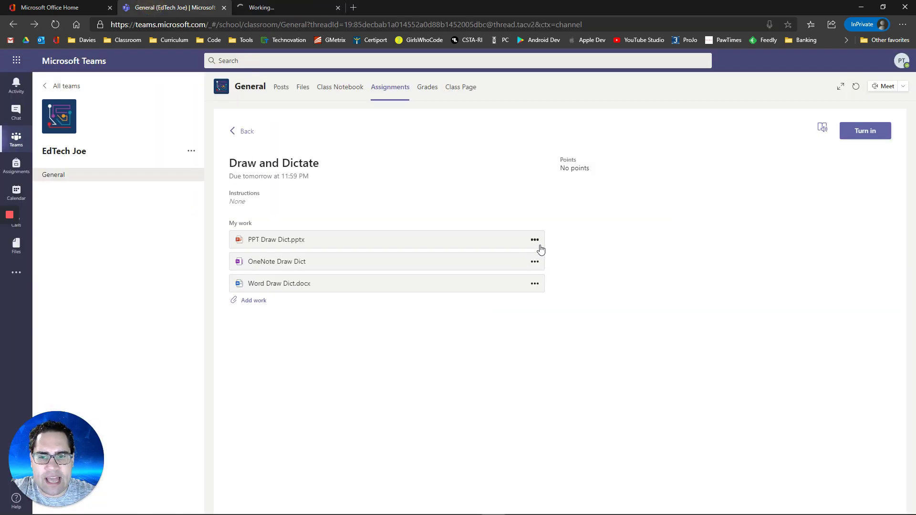
click(535, 240)
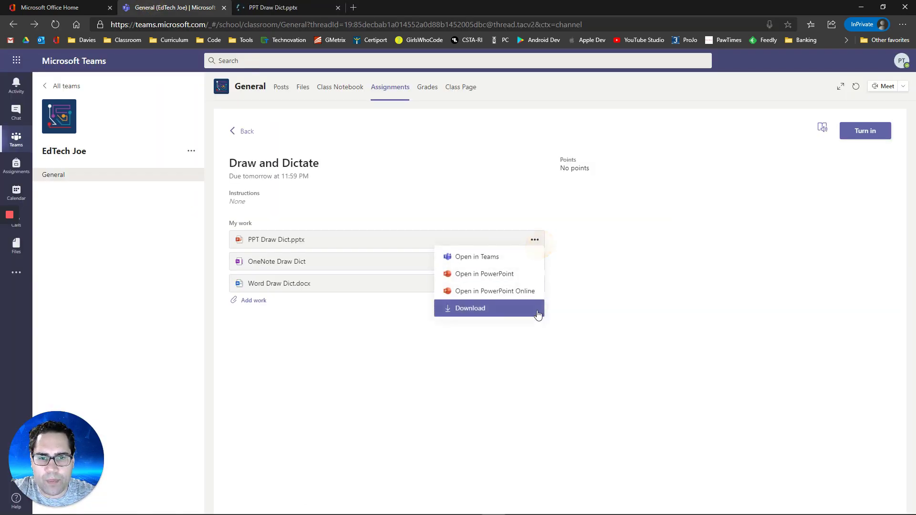
click(277, 7)
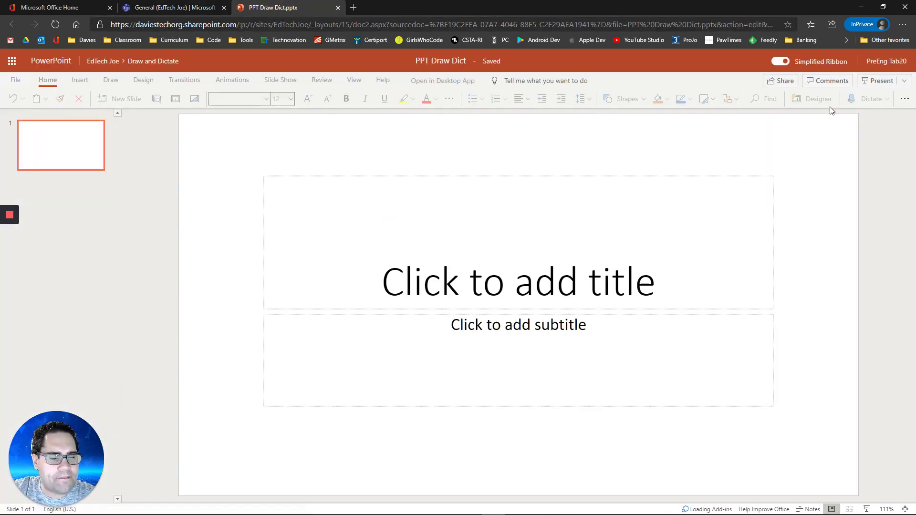
Dictate "I am typing on a PowerPoint." into the title placeholder, allowing microphone access for the site, and stop dictation.
click(528, 290)
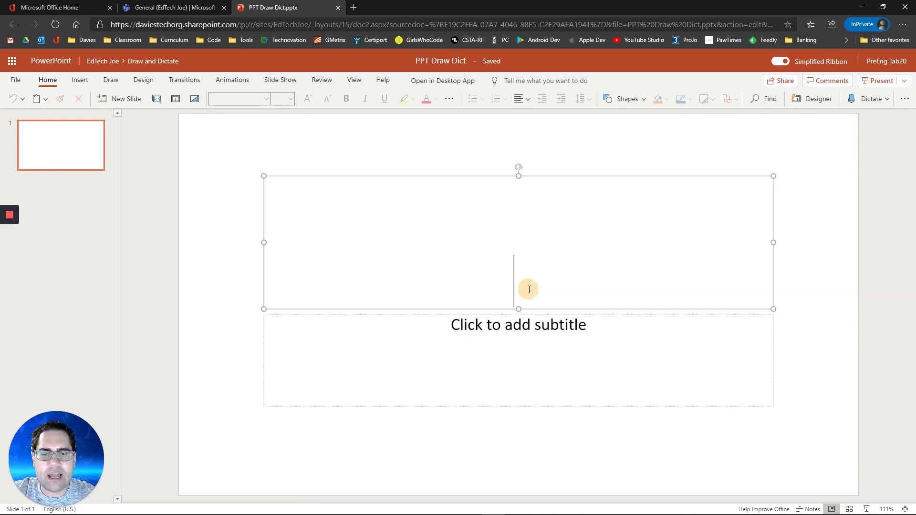
click(858, 102)
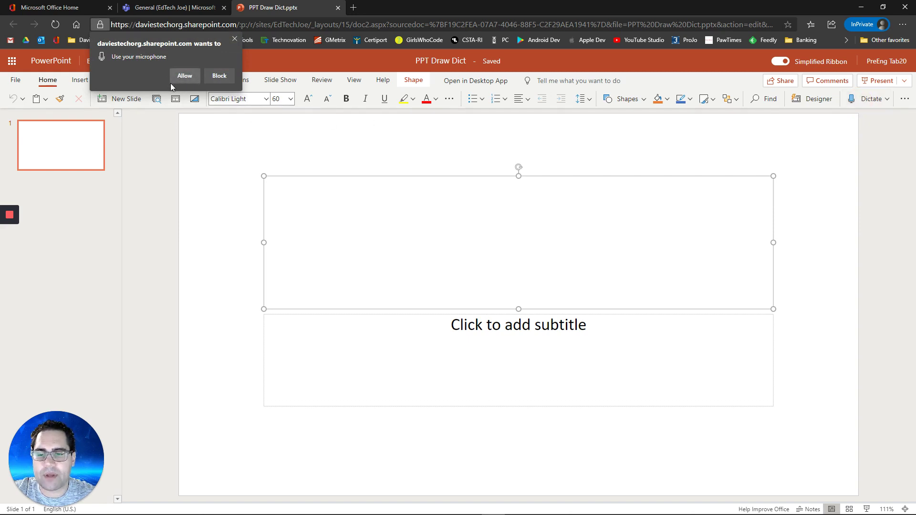
click(181, 77)
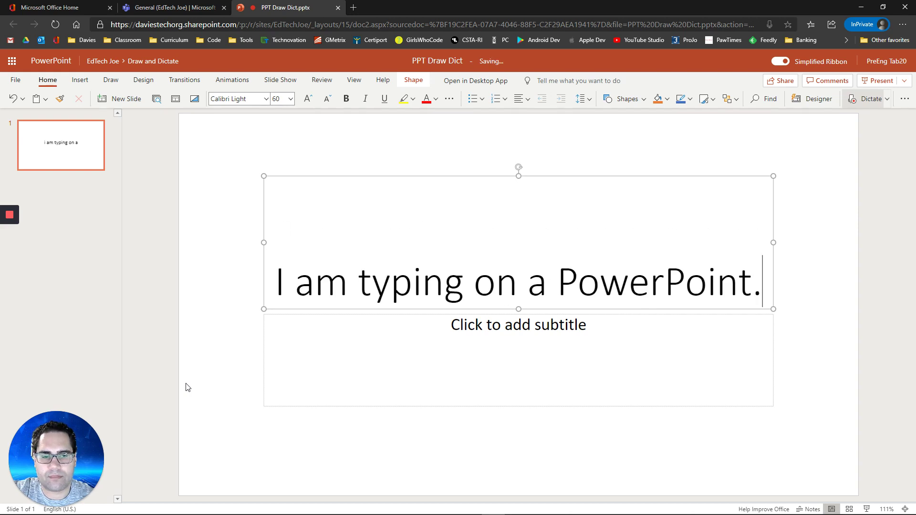
click(863, 103)
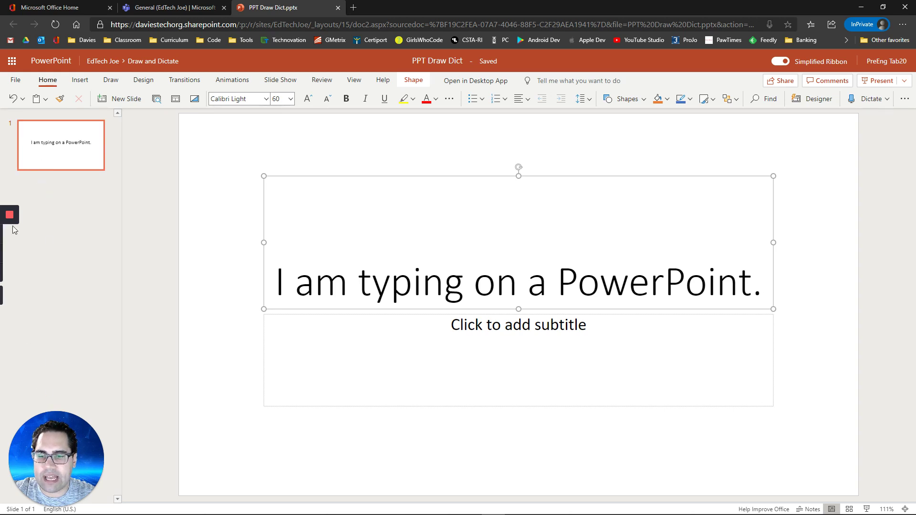
Look at the drawing tools in PowerPoint Online, close that browser tab and reopen PPT Draw Dict.pptx within Teams.
click(110, 80)
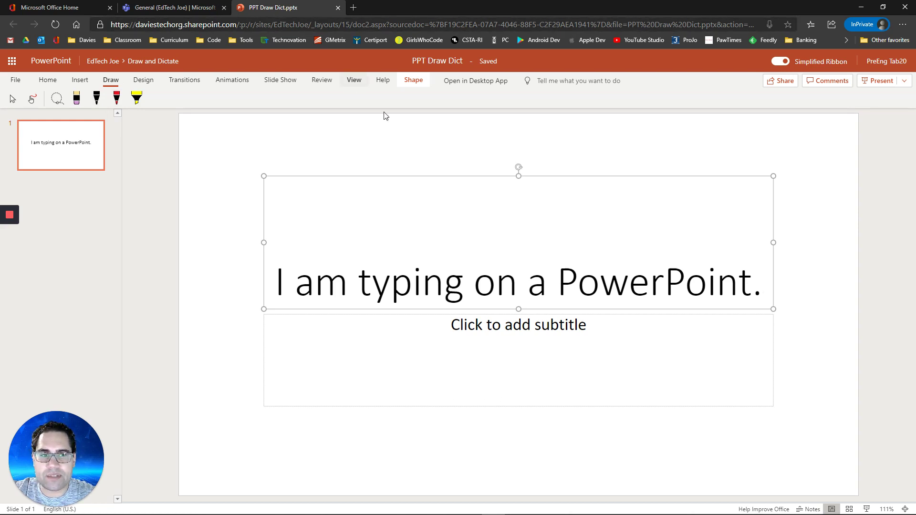
click(338, 8)
click(285, 339)
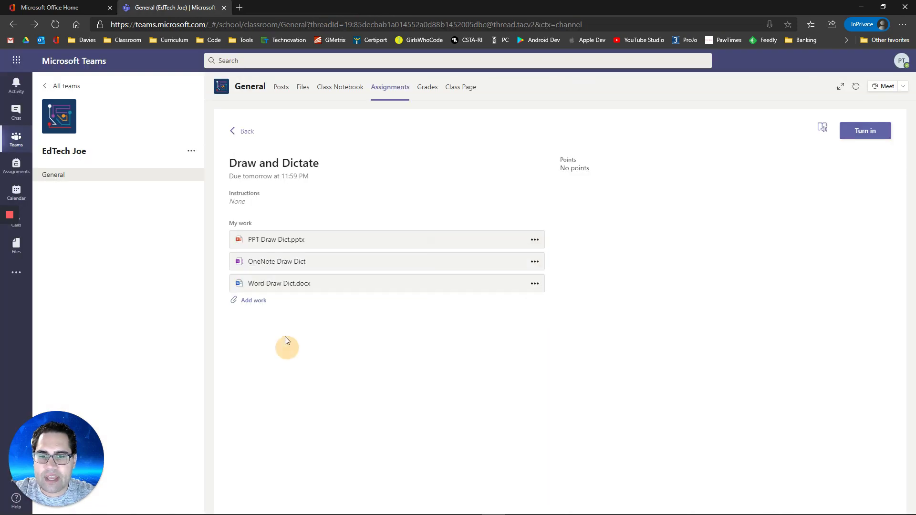
click(265, 242)
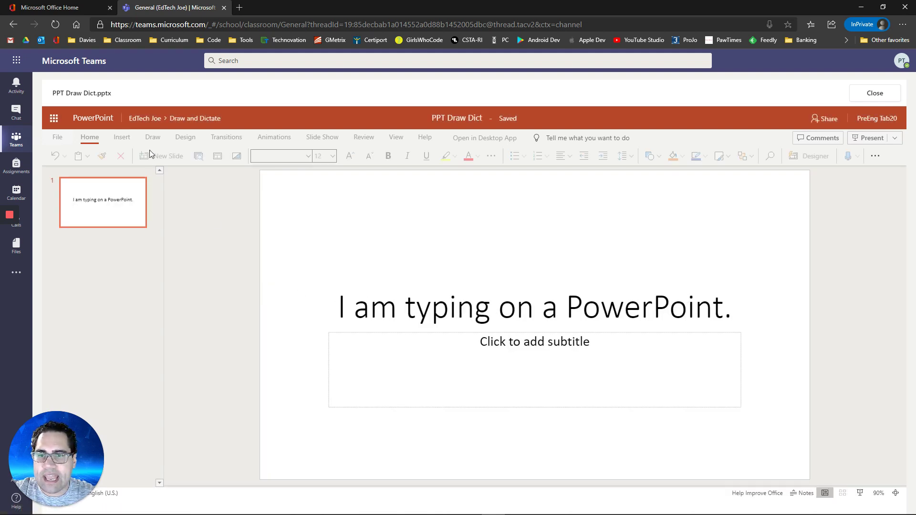
Draw a freehand wavy line above the slide title with the red pen.
click(152, 139)
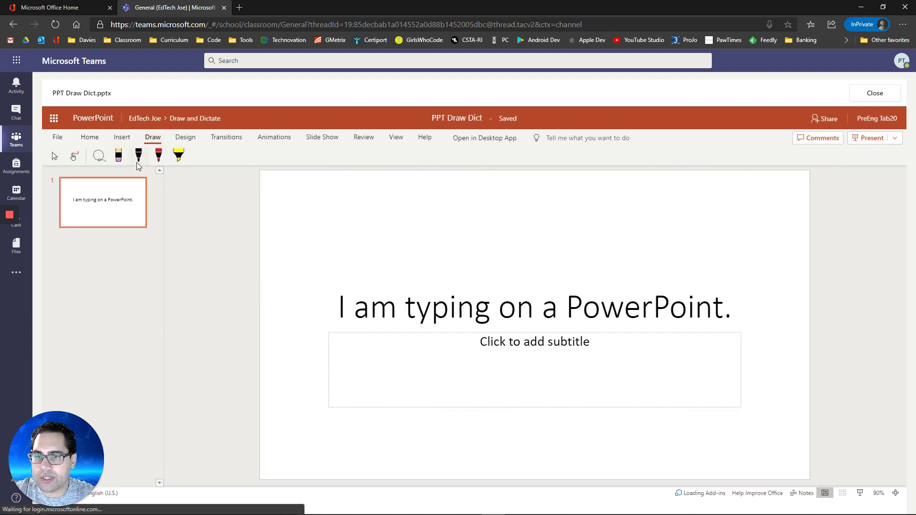
click(138, 162)
drag(315, 268, 385, 254)
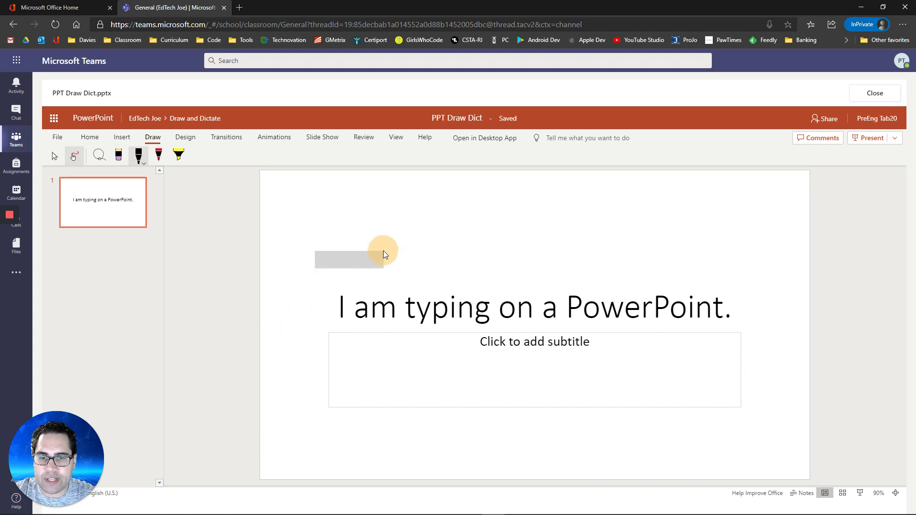
click(139, 156)
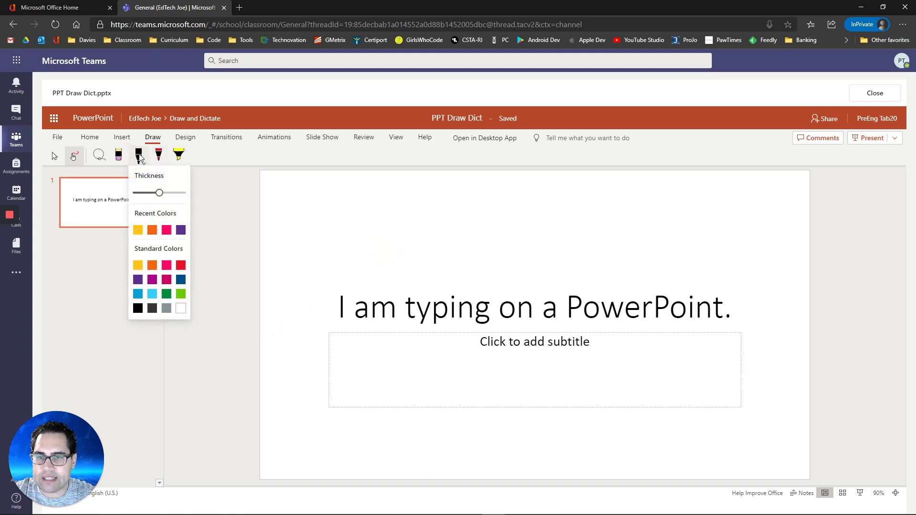
click(139, 156)
click(159, 156)
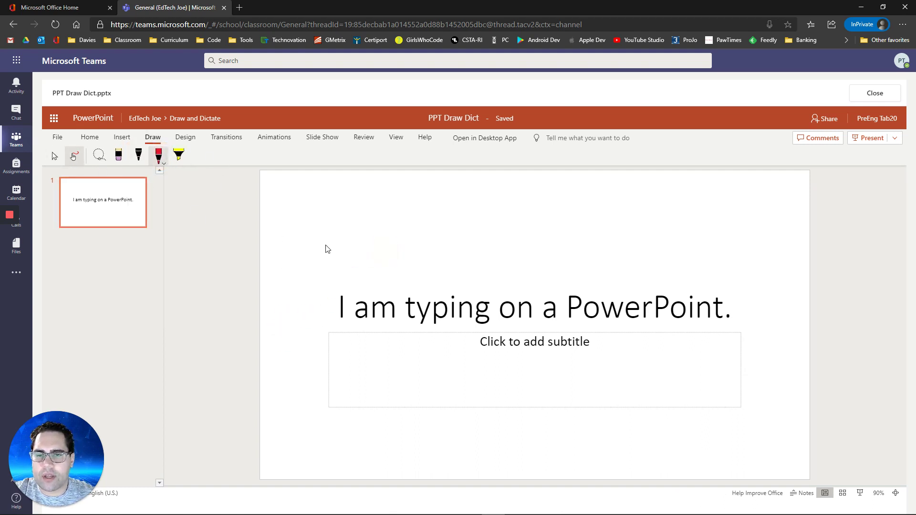
mouse_move(327, 242)
mouse_down()
mouse_move(535, 246)
mouse_move(618, 260)
mouse_up()
Recolor the black pen to golden yellow and draw a line across the title, a circle around "PowerPoint" and an arrow pointing at it.
click(139, 155)
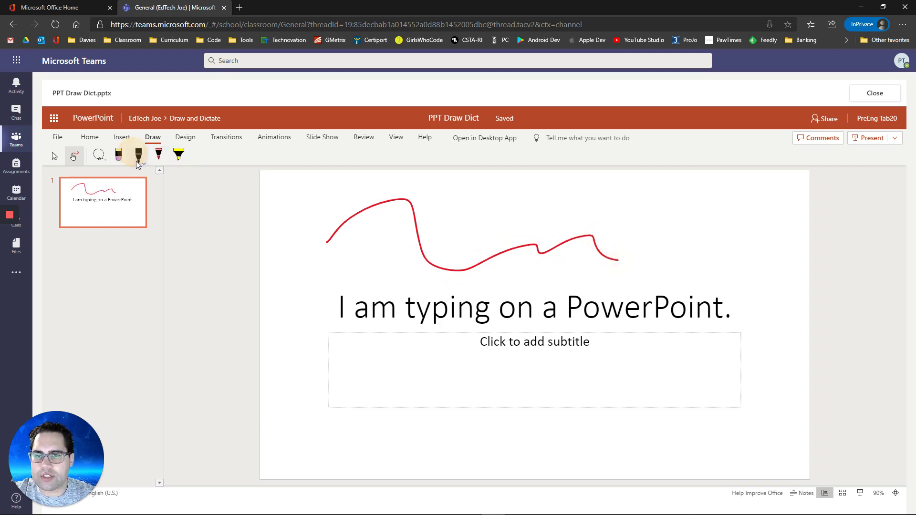
click(138, 156)
click(138, 265)
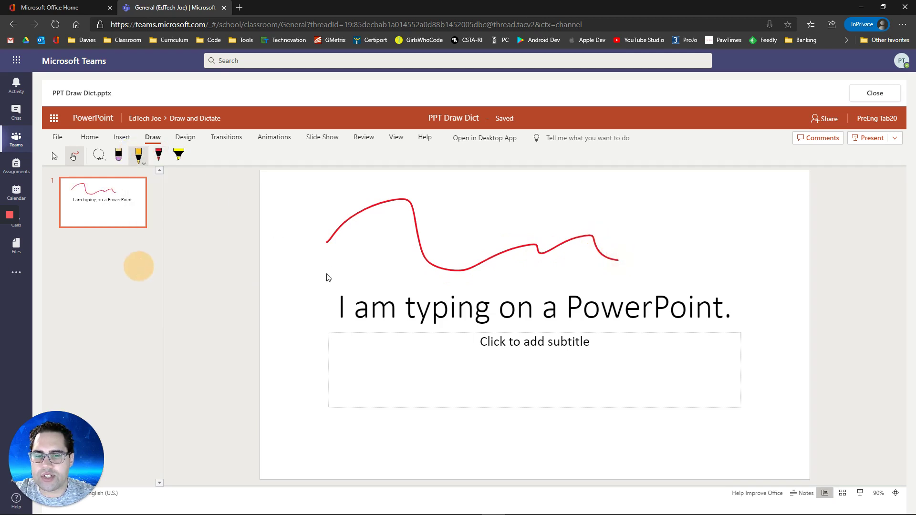
mouse_move(308, 290)
mouse_down()
mouse_move(359, 313)
mouse_move(570, 343)
mouse_up()
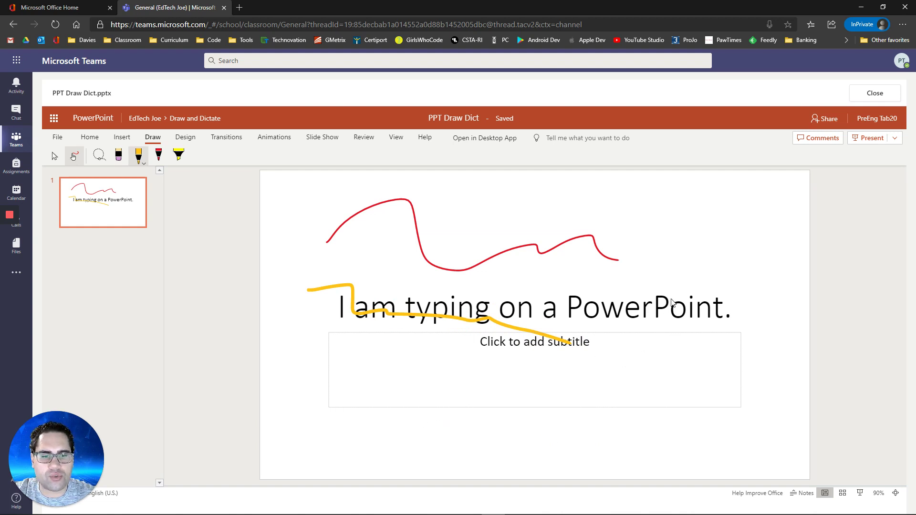
mouse_move(738, 288)
mouse_down()
mouse_move(624, 286)
mouse_move(707, 324)
mouse_move(731, 285)
mouse_up()
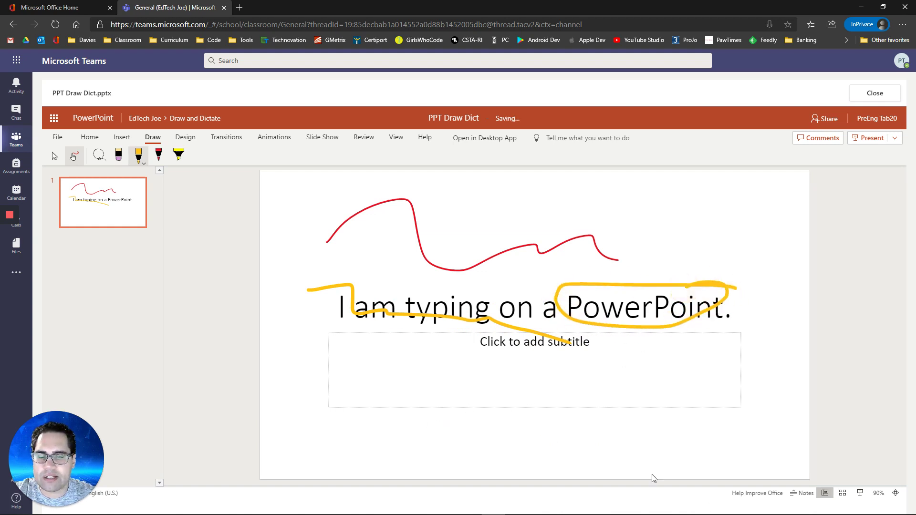
mouse_move(753, 199)
mouse_down()
mouse_move(699, 245)
mouse_move(730, 240)
mouse_up()
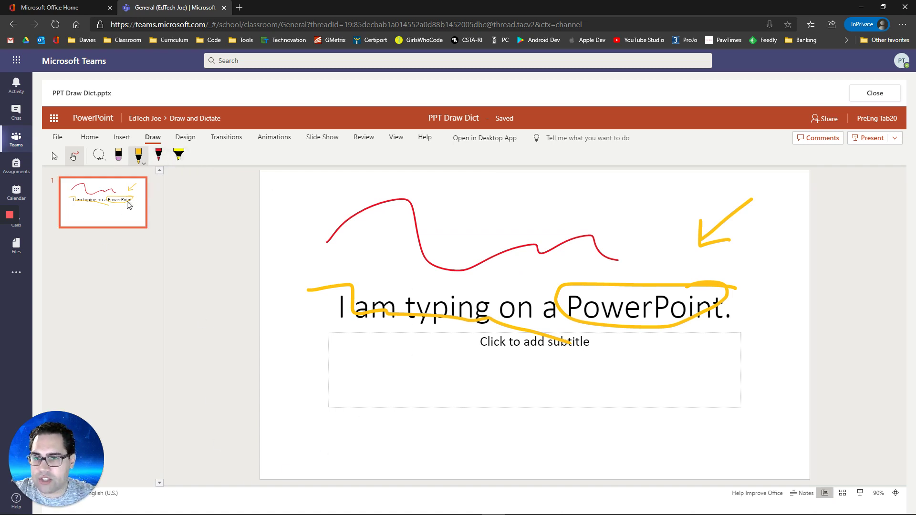
Draw a yellow highlighter stroke across the subtitle placeholder, below its prompt text.
click(179, 154)
drag(331, 376, 363, 371)
drag(437, 371, 552, 362)
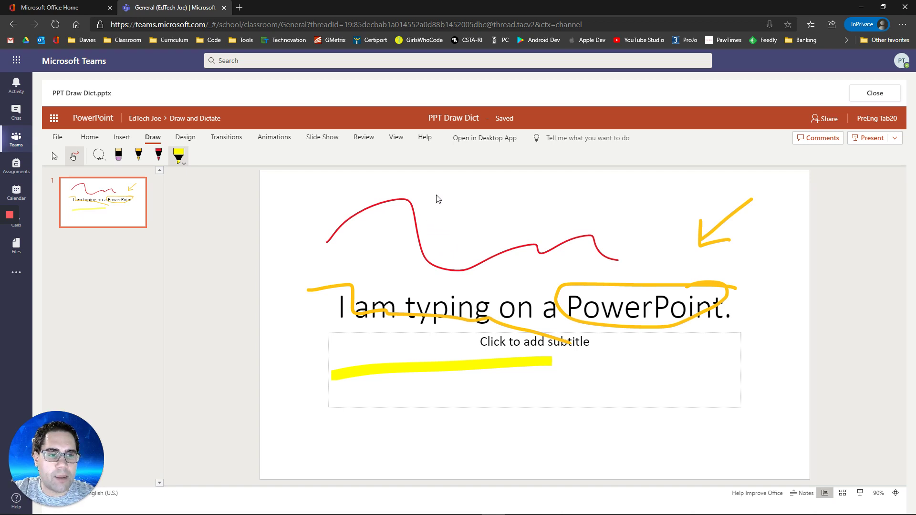
Leave the presentation, reload the assignments list and open OneNote Draw Dict from the Draw and Dictate assignment.
click(852, 93)
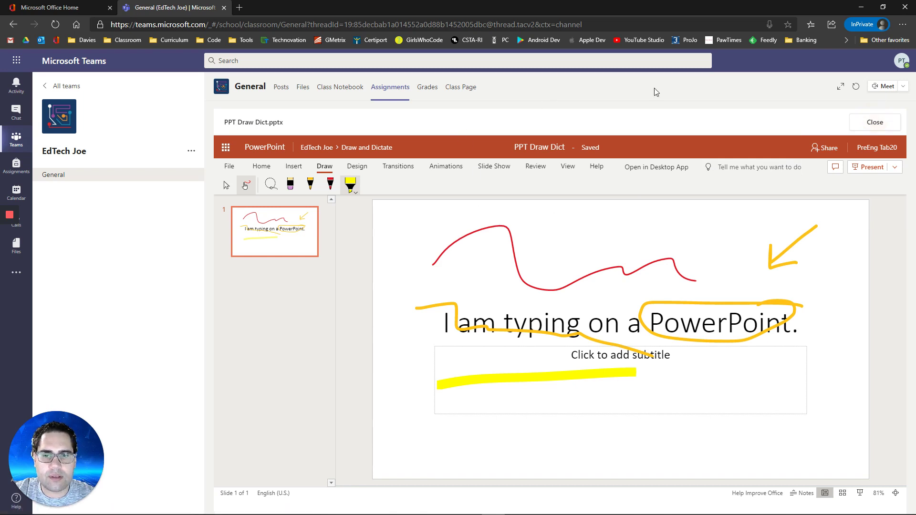
click(856, 86)
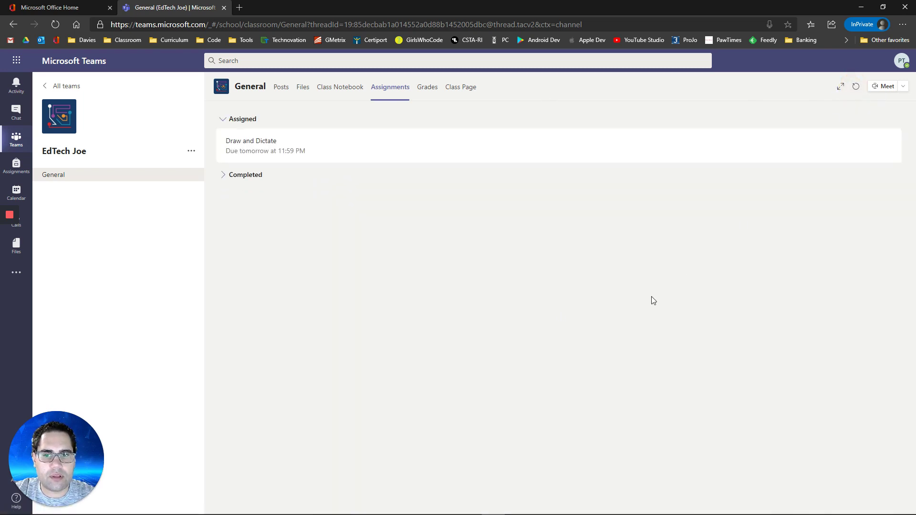
click(294, 143)
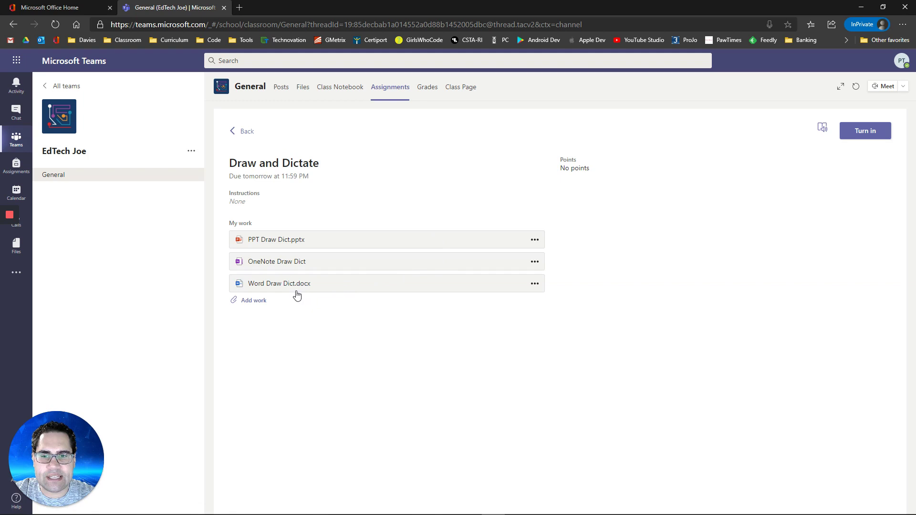
click(276, 267)
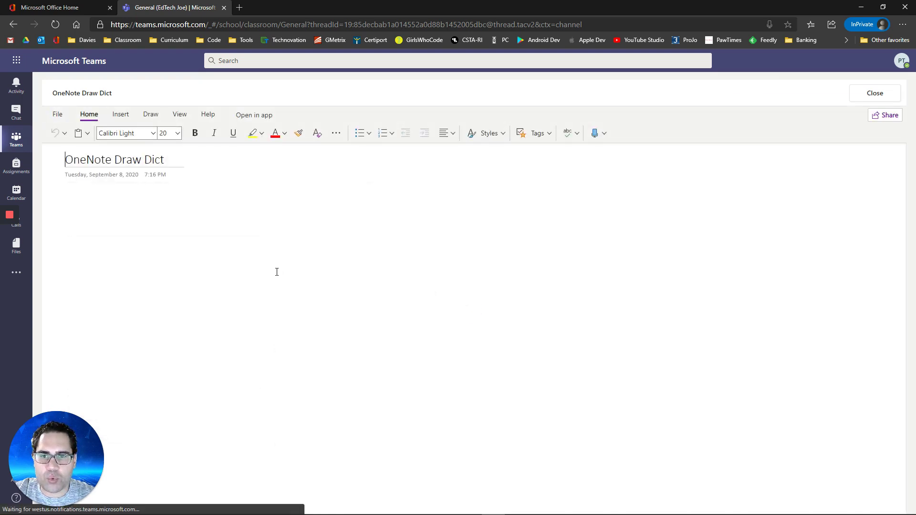
Dictate "Wow, I am talking and it is typing in OneNote." into the page body below the date and stop dictation.
click(112, 202)
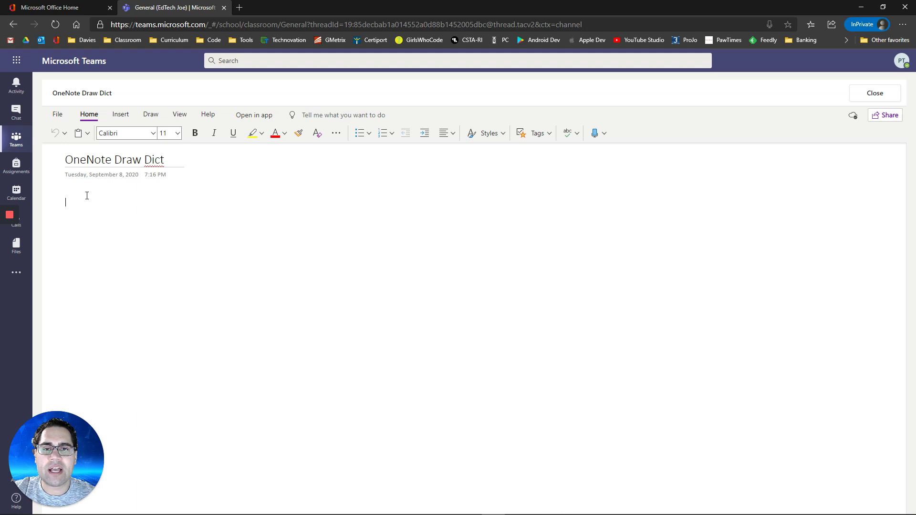
mouse_move(14, 246)
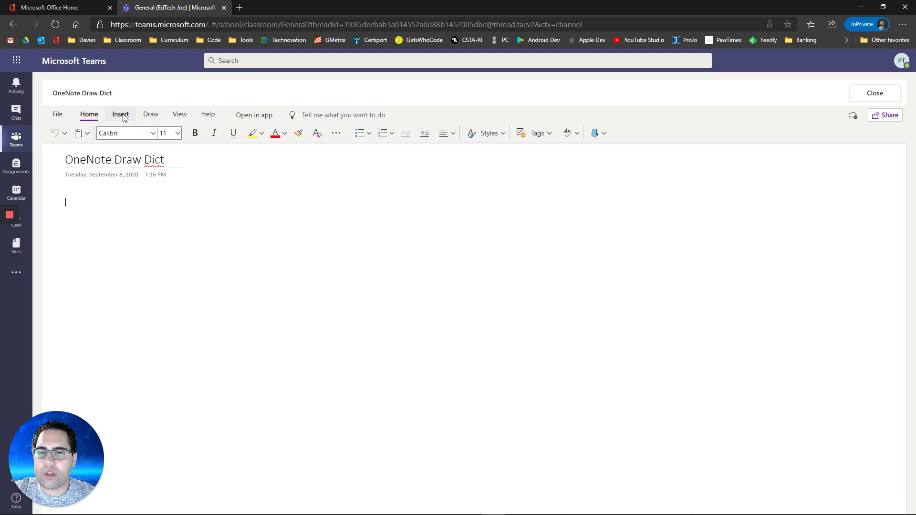
click(592, 134)
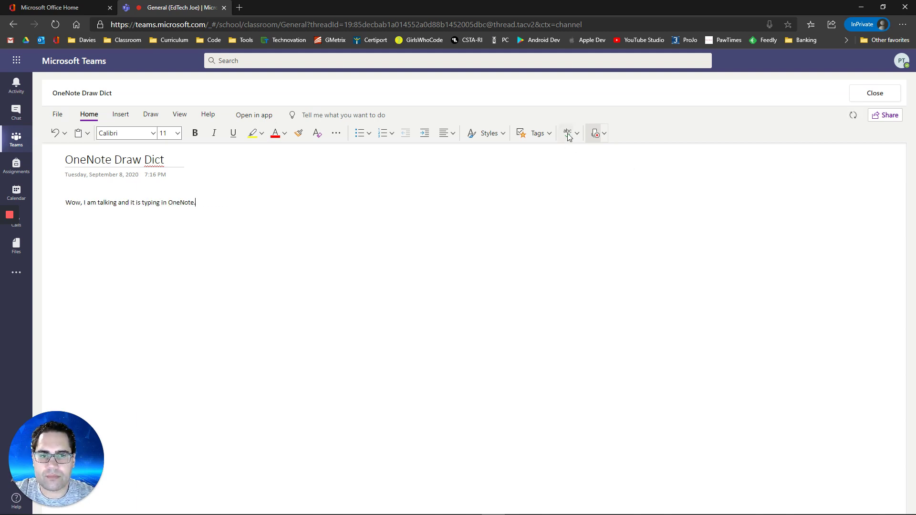
click(595, 134)
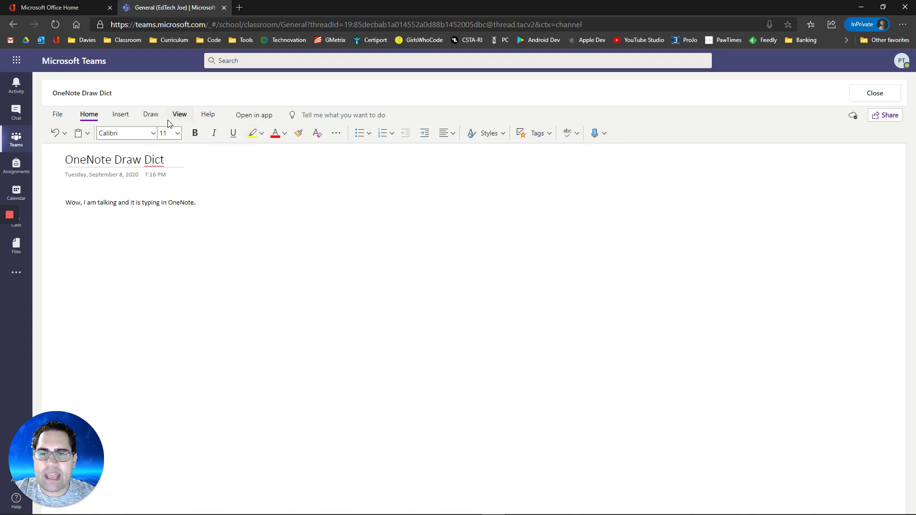
Draw a smiley face with the black pen below the dictated sentence.
click(151, 114)
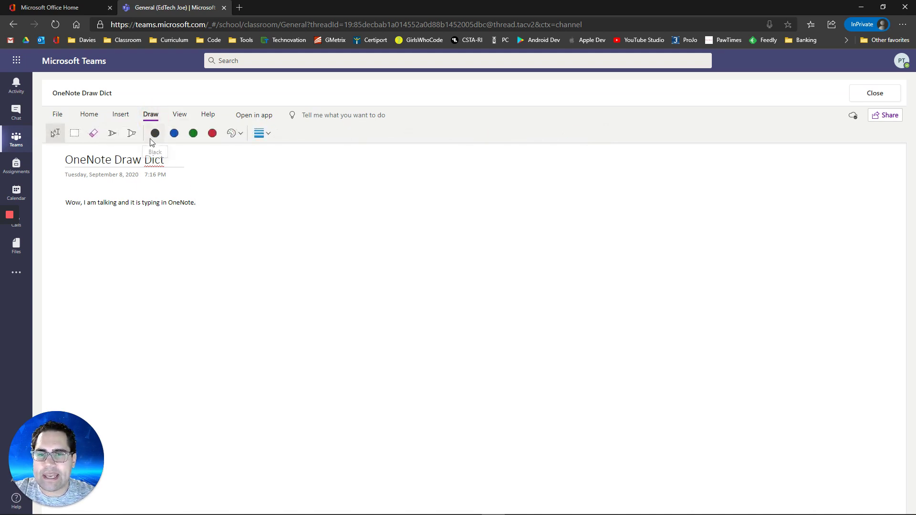
click(154, 135)
mouse_move(138, 234)
mouse_down()
mouse_move(90, 248)
mouse_move(147, 239)
mouse_move(136, 235)
mouse_up()
click(109, 256)
click(132, 253)
drag(112, 267, 134, 267)
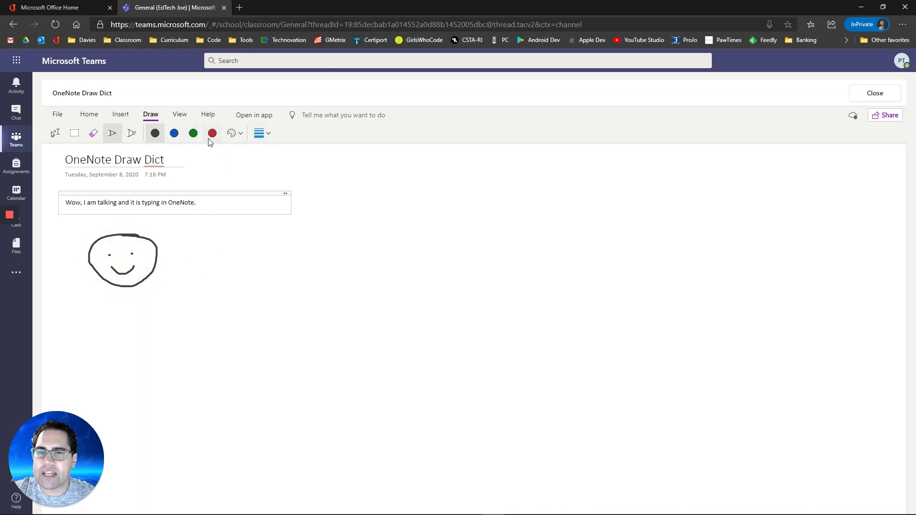
Record a short audio clip into the page below the smiley face and stop the recording.
click(130, 113)
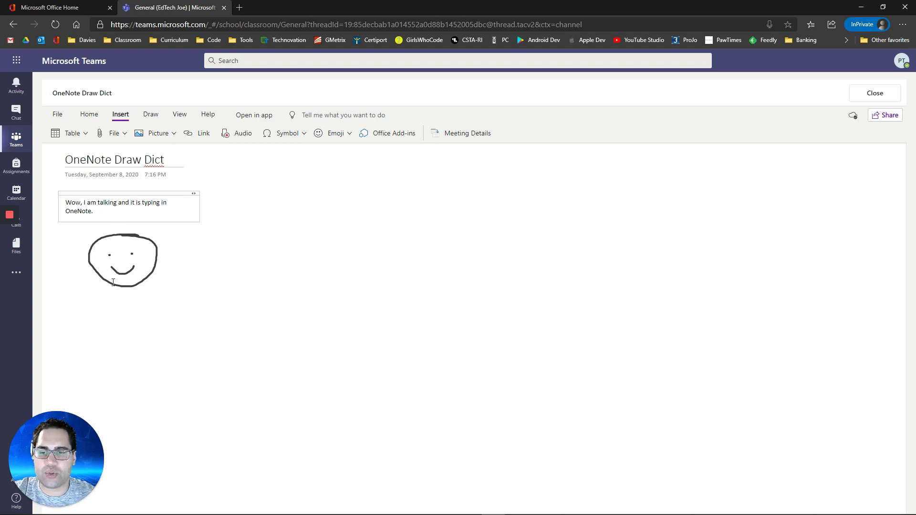
click(108, 312)
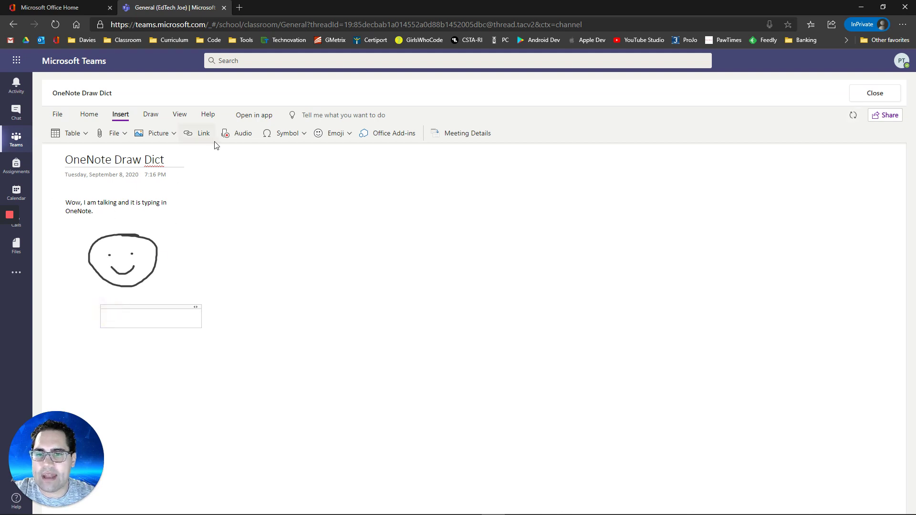
click(226, 136)
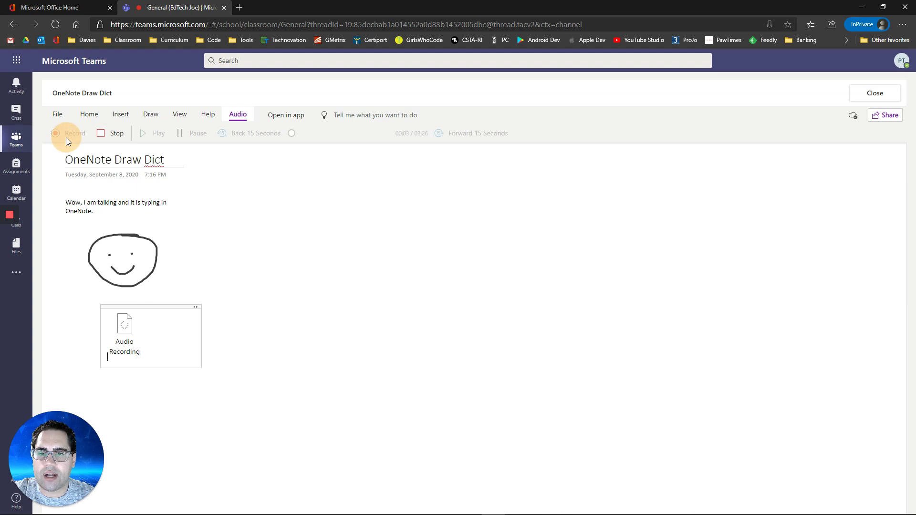
click(106, 134)
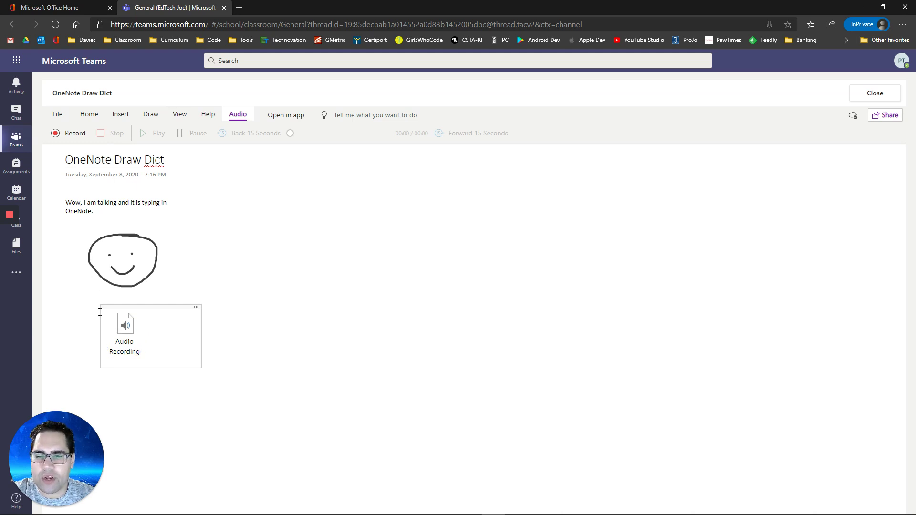
click(123, 329)
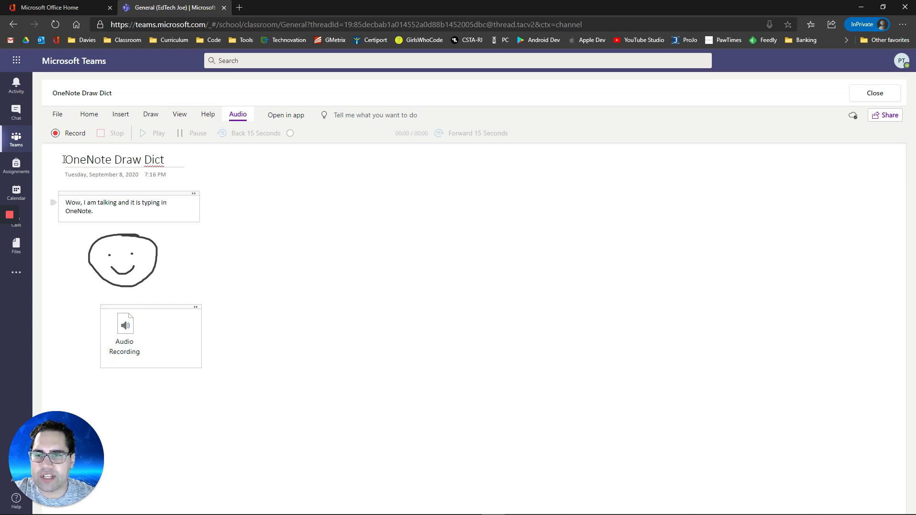
Record a second audio clip below the first one, stop it and play it back.
click(117, 393)
click(58, 136)
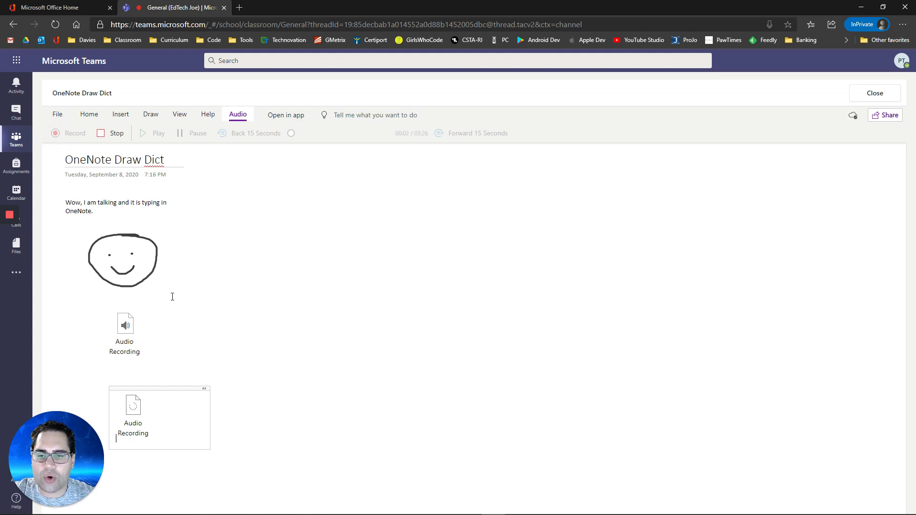
click(108, 135)
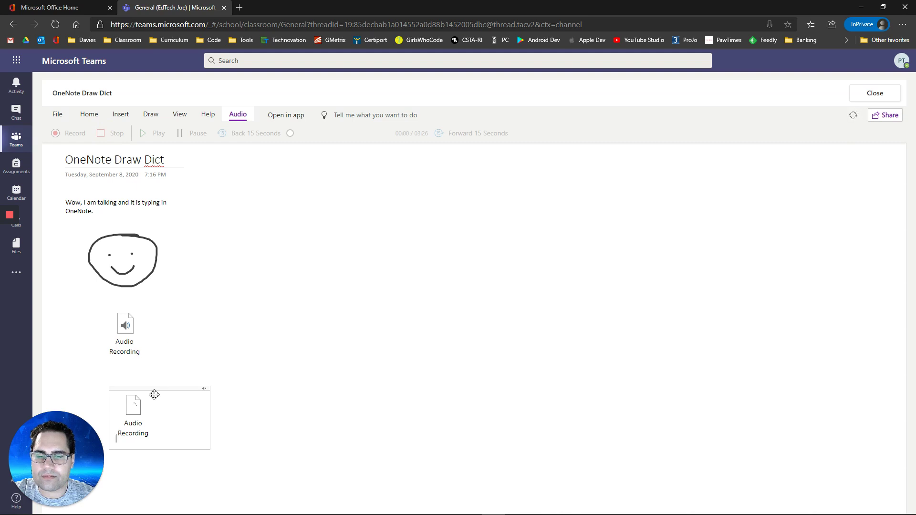
click(139, 419)
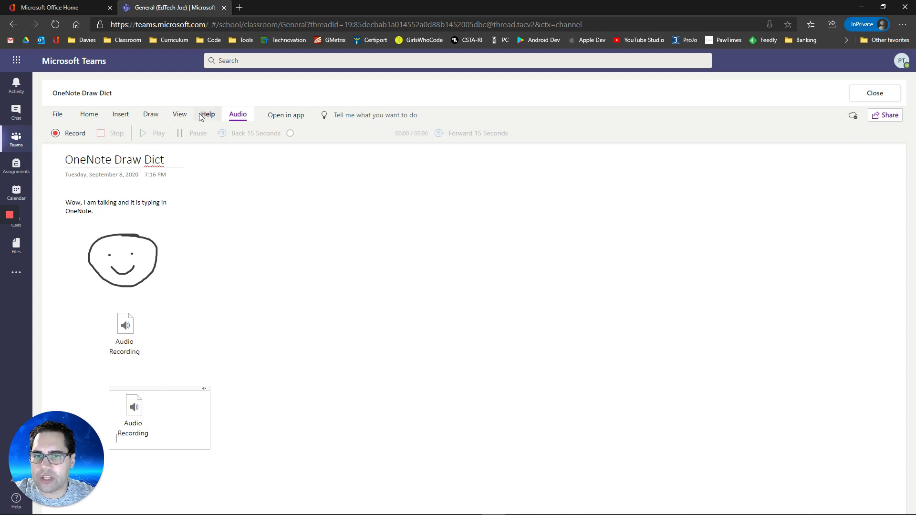
click(134, 411)
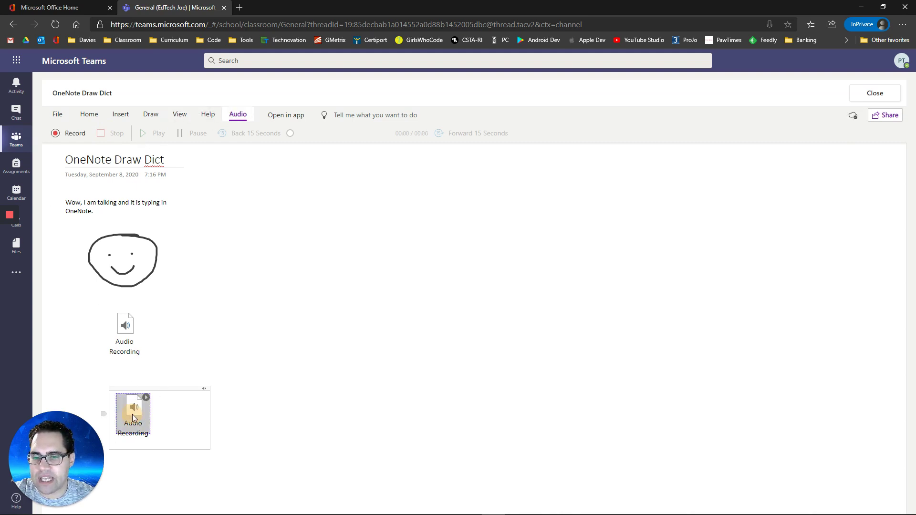
click(156, 139)
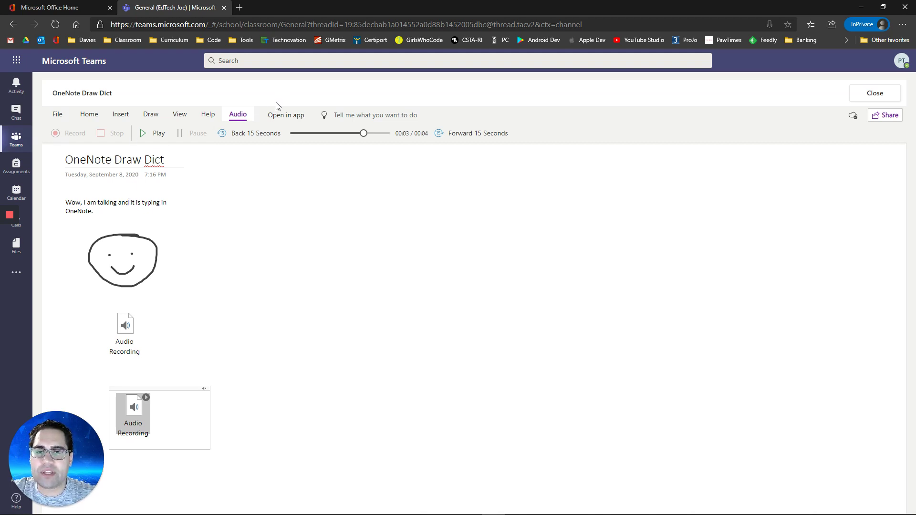
Open the page in OneNote for Windows 10 and handwrite "2 + 2 =" in black ink beside the smiley face.
click(282, 120)
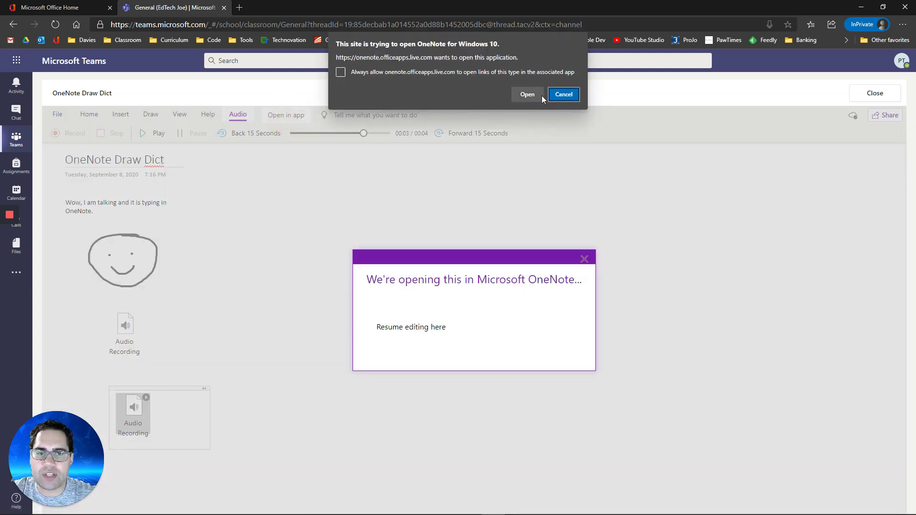
click(543, 96)
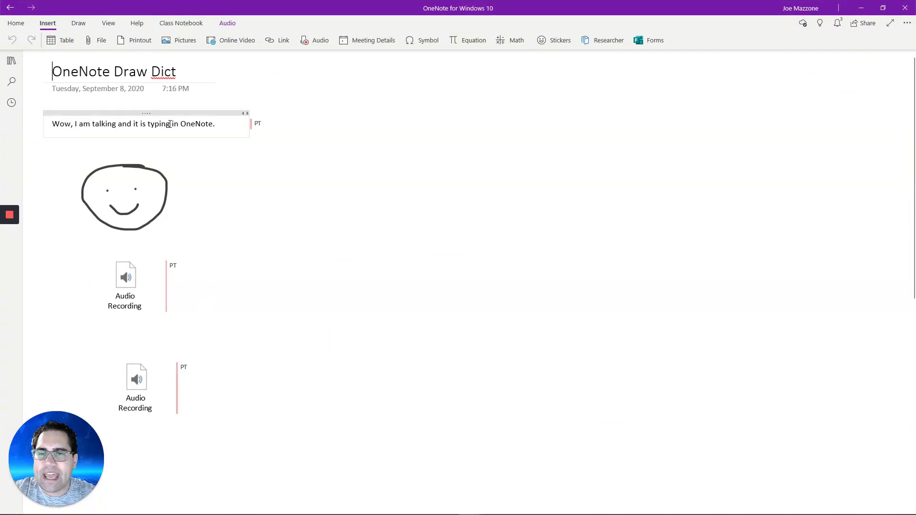
click(86, 27)
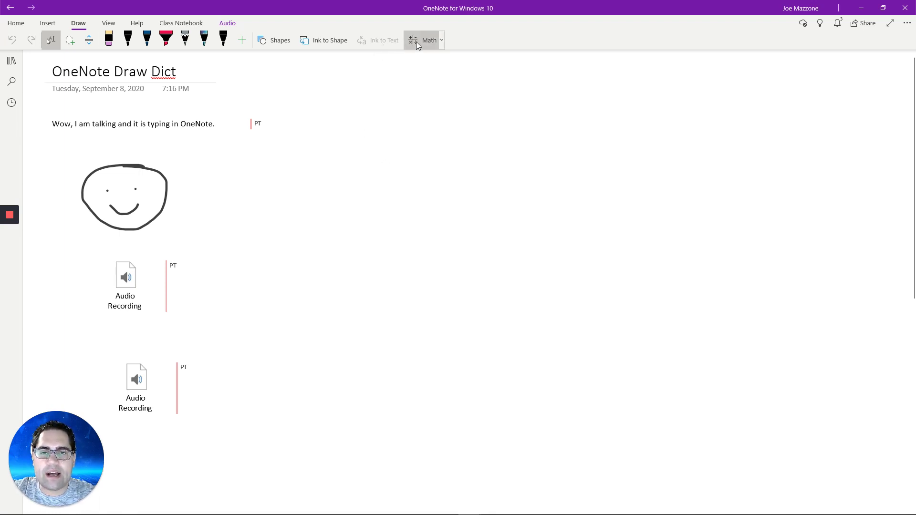
click(223, 39)
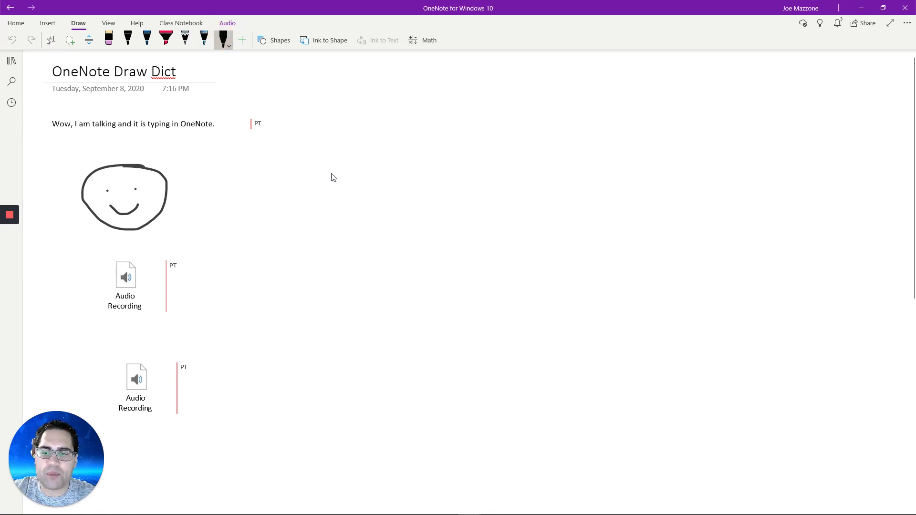
mouse_move(336, 171)
mouse_down()
mouse_move(344, 162)
mouse_move(343, 204)
mouse_move(386, 206)
mouse_move(497, 175)
mouse_move(505, 210)
mouse_move(581, 188)
mouse_up()
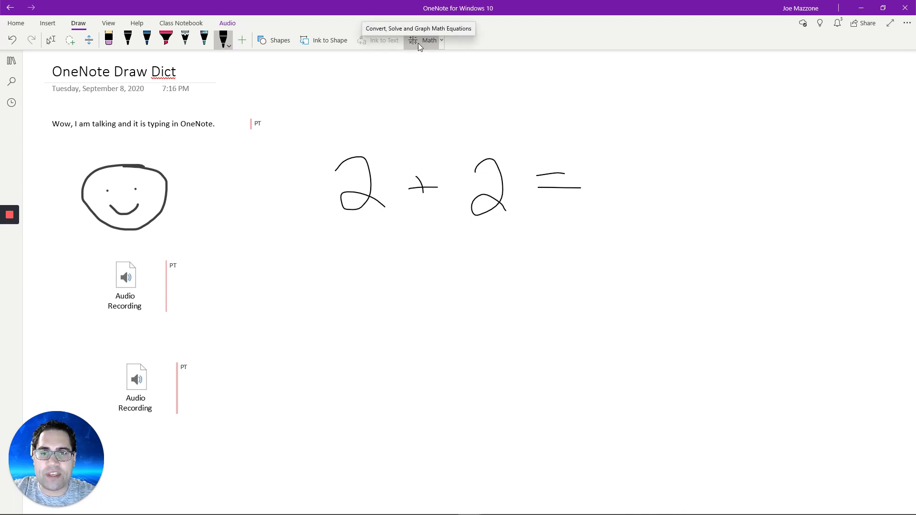
Lasso the handwritten equation, solve it with the Math tool's Evaluate action and check the options for showing its steps.
click(72, 43)
mouse_move(294, 179)
mouse_down()
mouse_move(493, 138)
mouse_move(615, 205)
mouse_move(500, 244)
mouse_move(337, 231)
mouse_up()
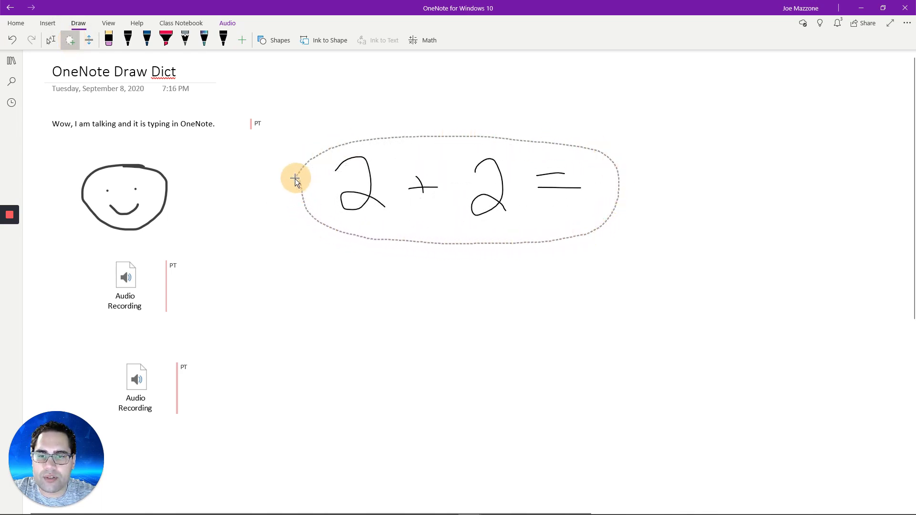
drag(295, 178, 296, 179)
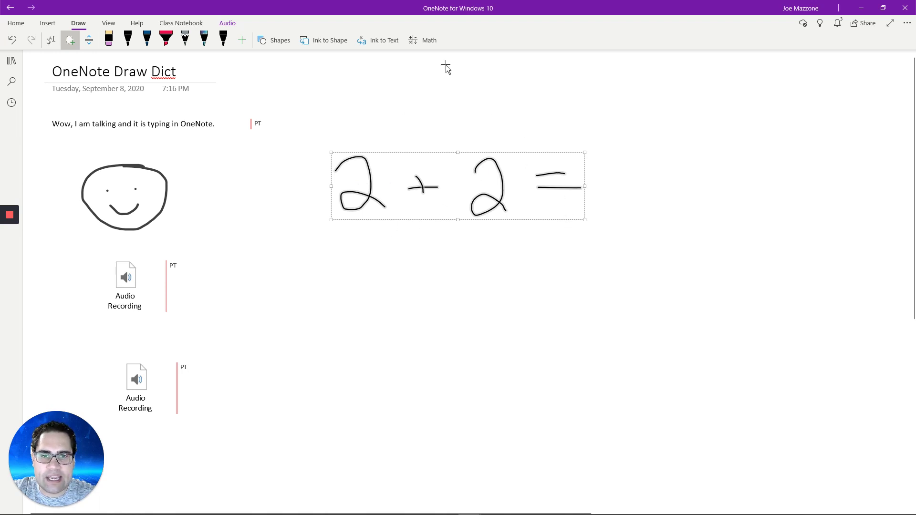
click(424, 44)
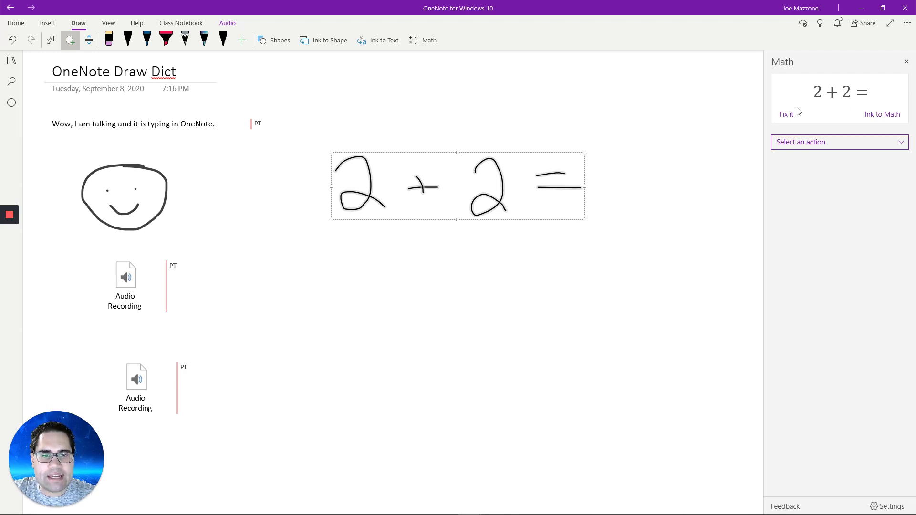
click(799, 142)
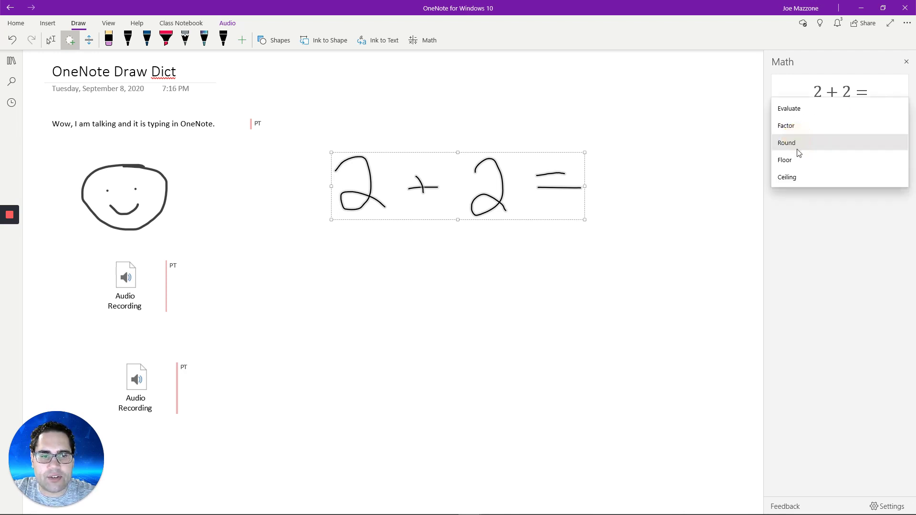
click(799, 109)
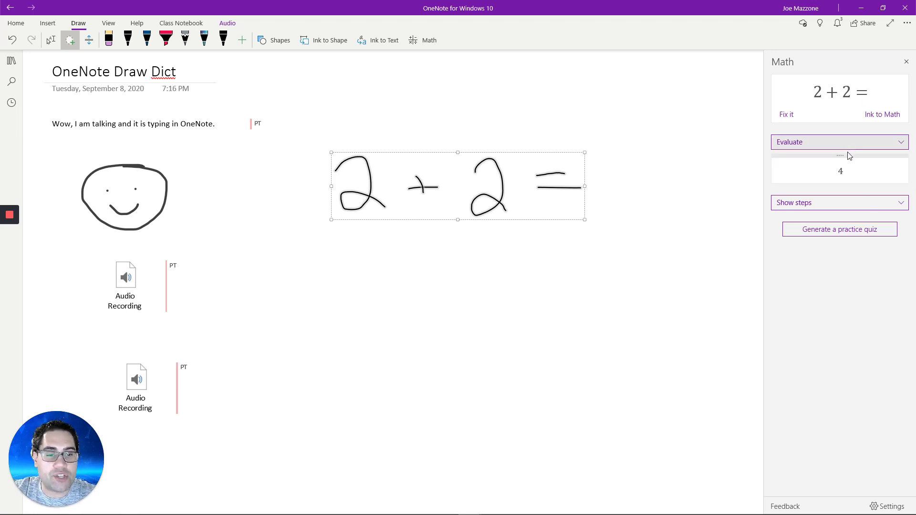
click(841, 205)
click(838, 265)
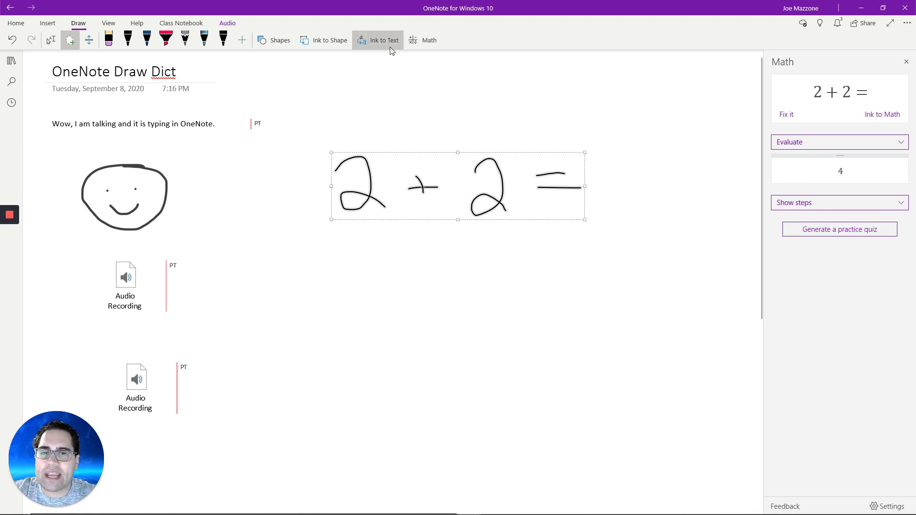
Close the Math tool and convert the selected handwritten equation to typed text.
click(907, 62)
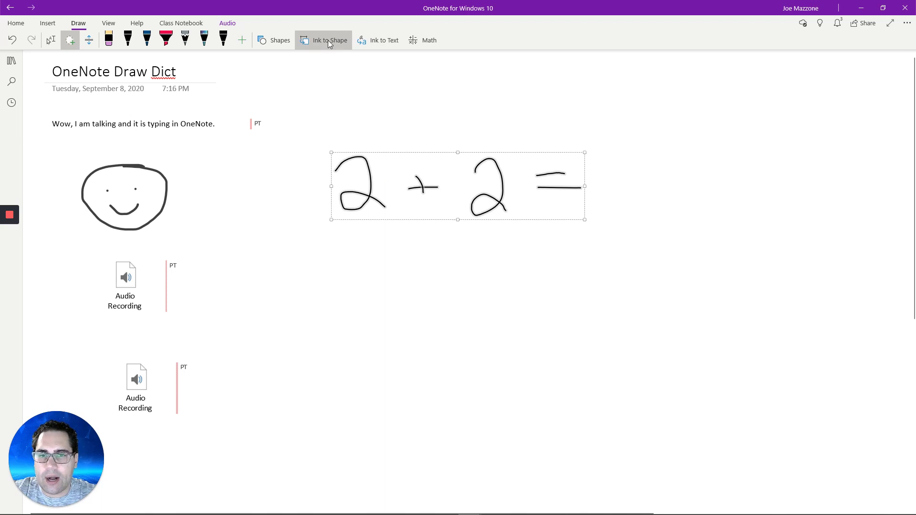
click(372, 47)
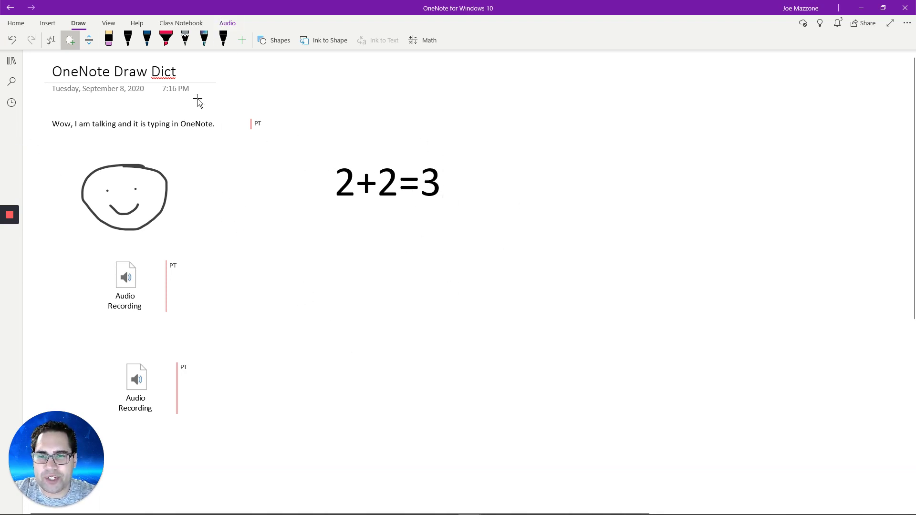
Handwrite "OneNote" with the thin black pen below the converted equation.
click(128, 39)
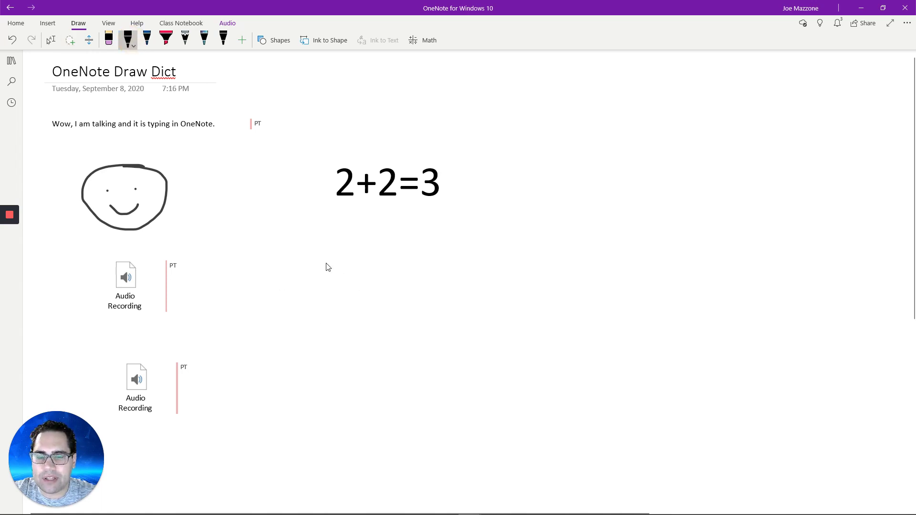
drag(334, 248, 322, 298)
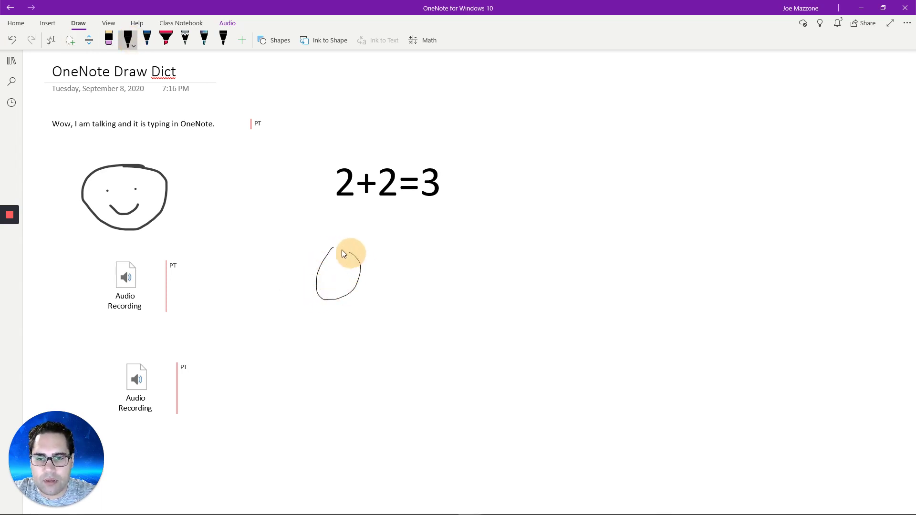
drag(342, 253, 334, 248)
mouse_move(363, 301)
mouse_down()
mouse_move(362, 290)
mouse_move(403, 286)
mouse_move(424, 302)
mouse_move(423, 244)
mouse_up()
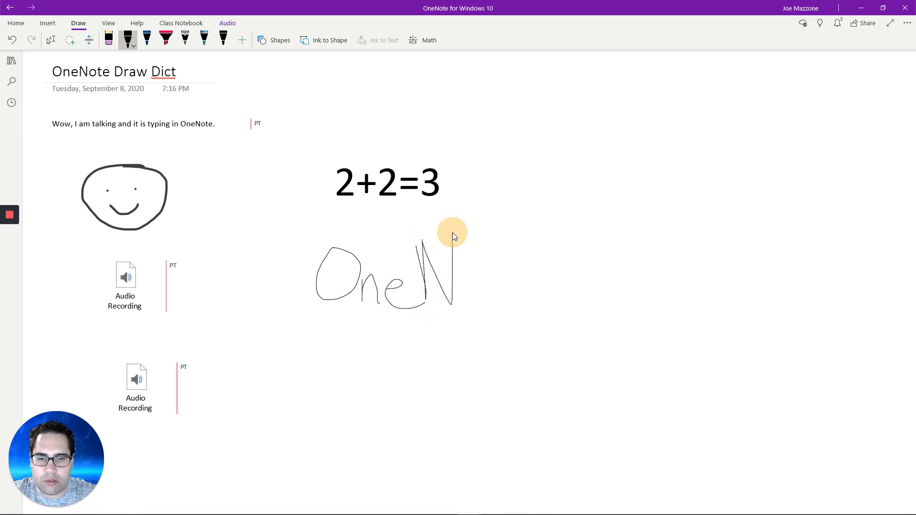
drag(477, 270, 480, 275)
mouse_move(509, 233)
mouse_down()
mouse_move(511, 299)
mouse_move(536, 273)
mouse_move(561, 298)
mouse_up()
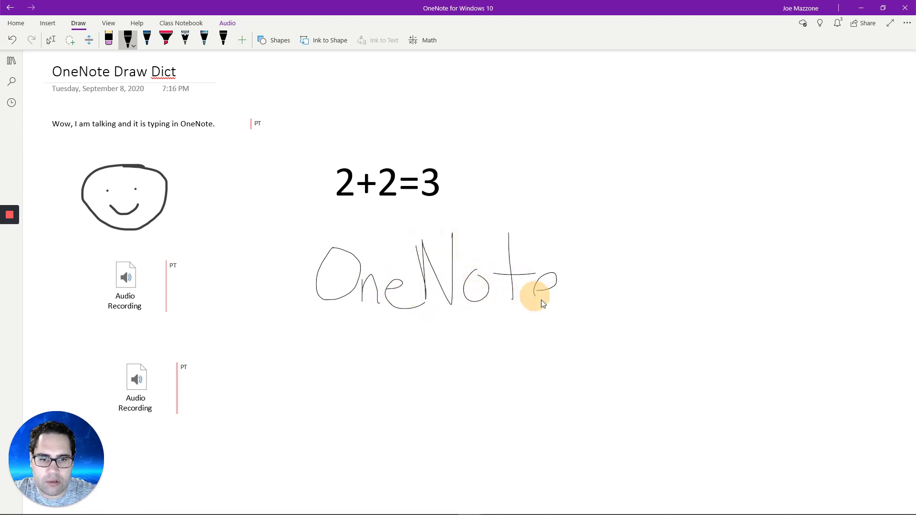
Lasso the handwritten word "OneNote" and convert the ink to typed text.
click(70, 41)
mouse_move(301, 254)
mouse_down()
mouse_move(311, 248)
mouse_move(595, 313)
mouse_move(313, 327)
mouse_move(301, 254)
mouse_up()
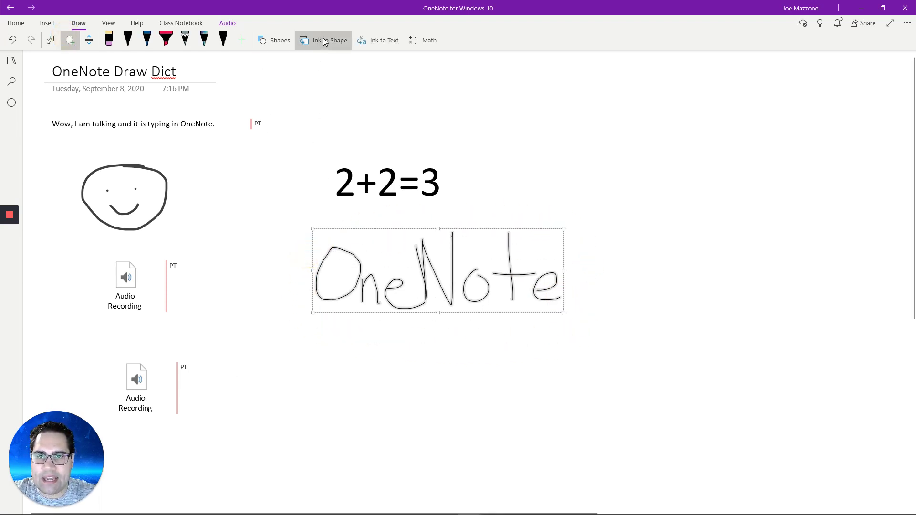
click(378, 40)
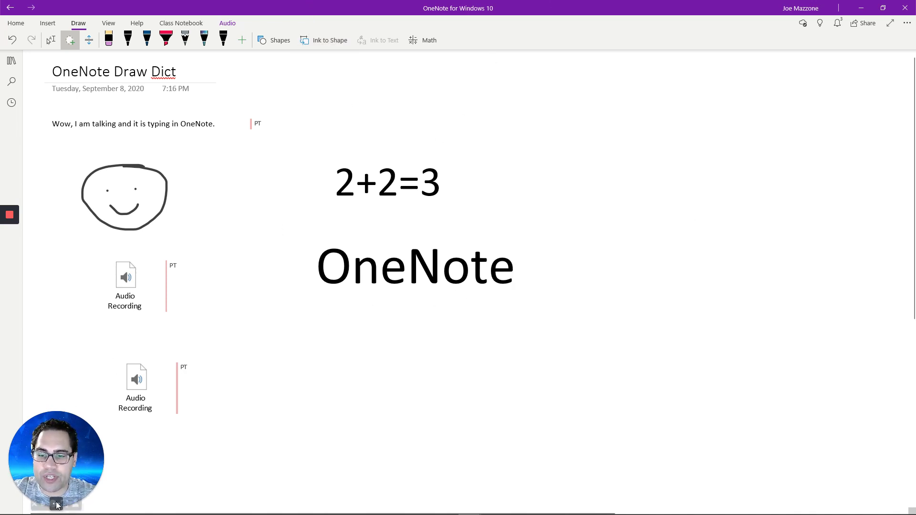
click(57, 505)
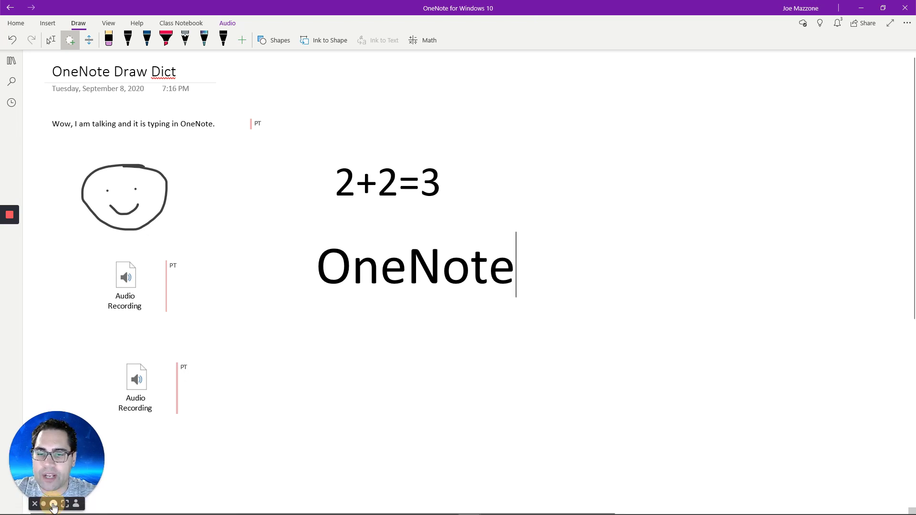
click(53, 504)
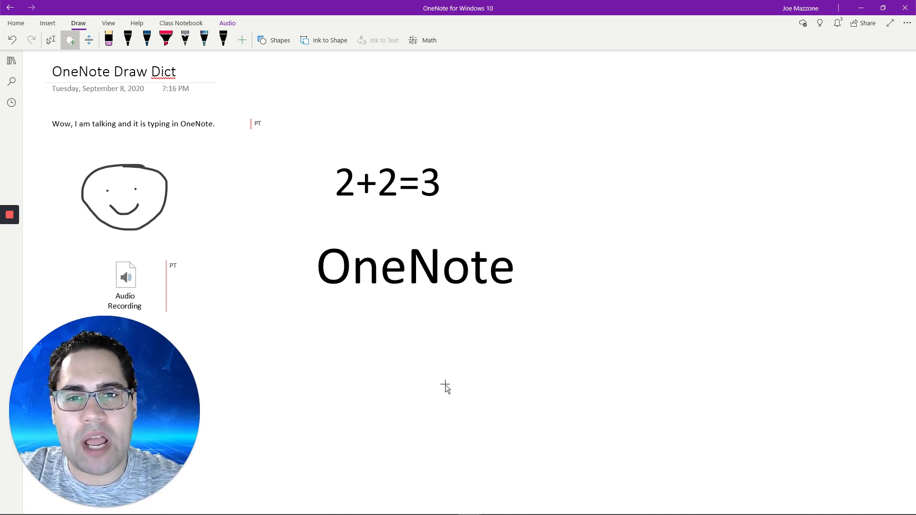
mouse_move(12, 221)
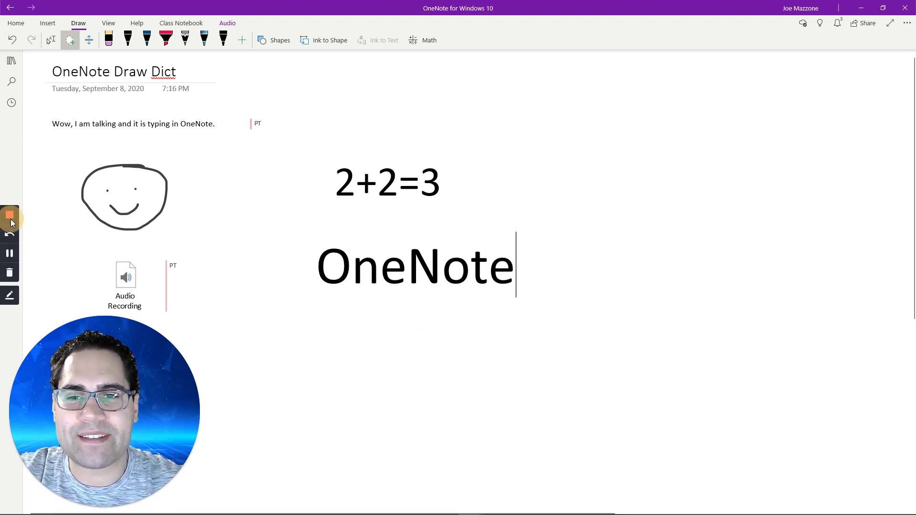